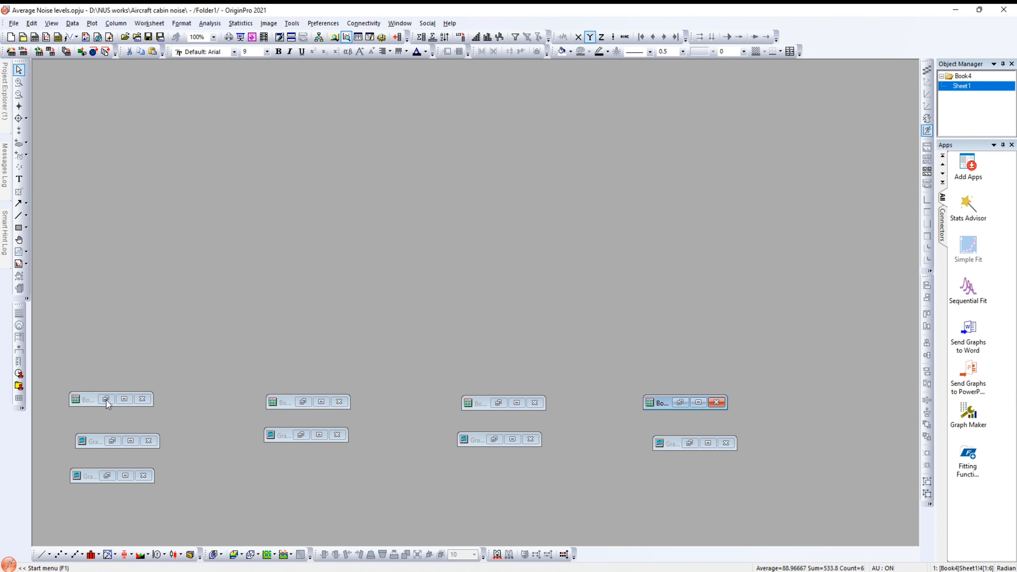
- Restore the Book1 worksheet and the Graph5 window, and maximize the Cruising bar chart
left_click(107, 400)
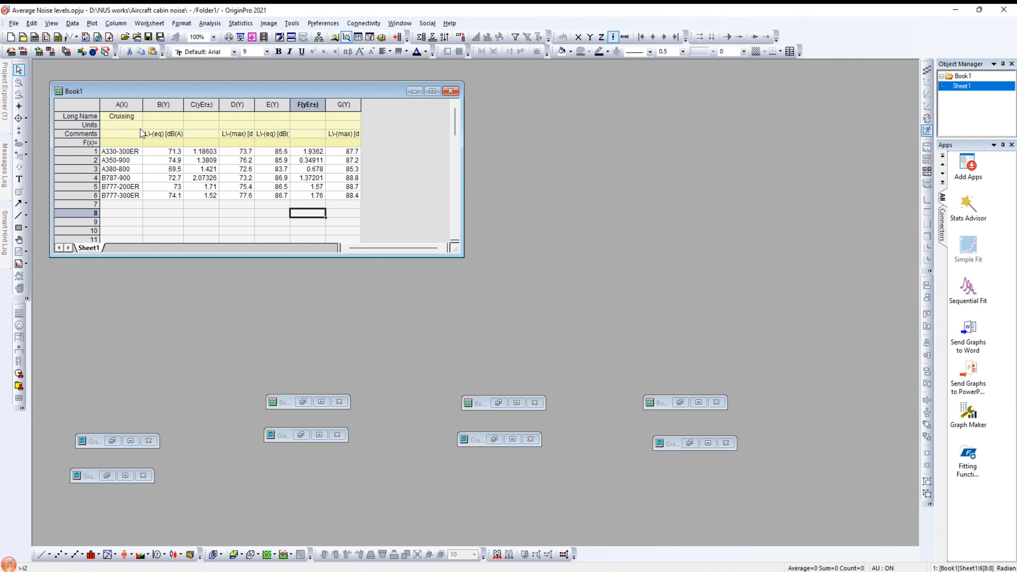
left_click(106, 475)
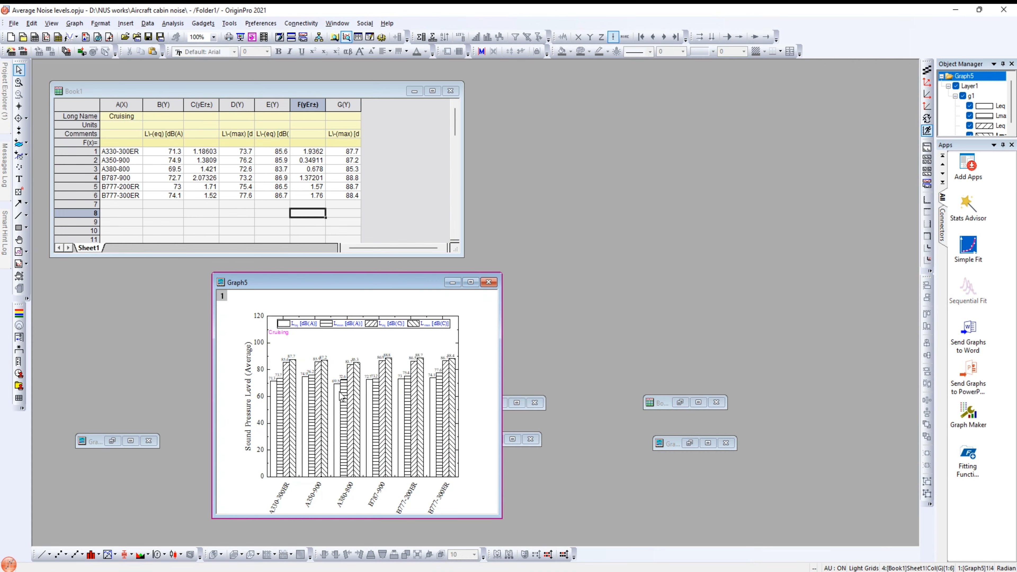
left_click(470, 283)
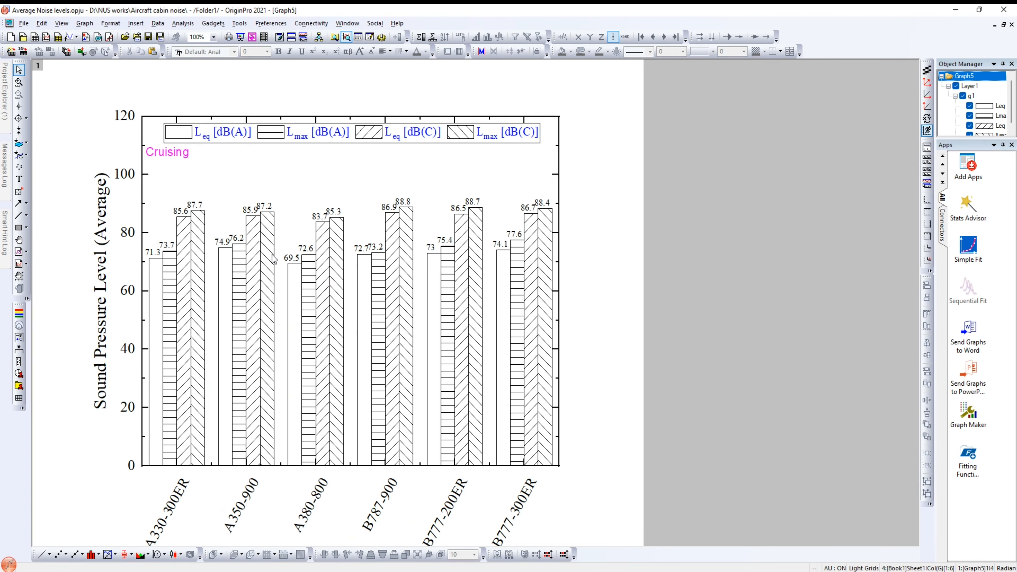
- Open the export settings for the active graph and set the image type to Enhanced MetaFile (*.emf)
mouse_move(549, 337)
left_click(25, 25)
mouse_move(54, 233)
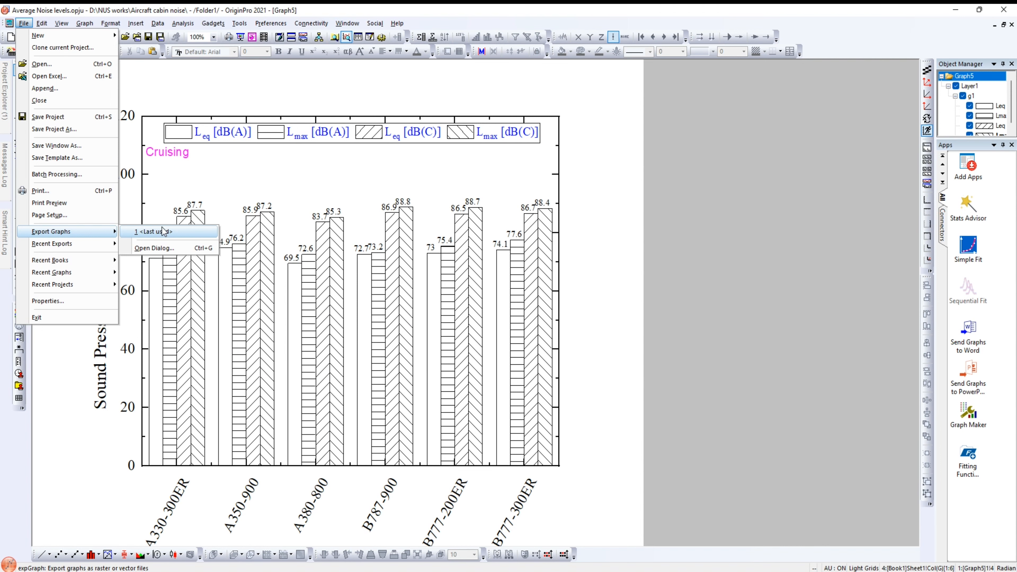
left_click(170, 252)
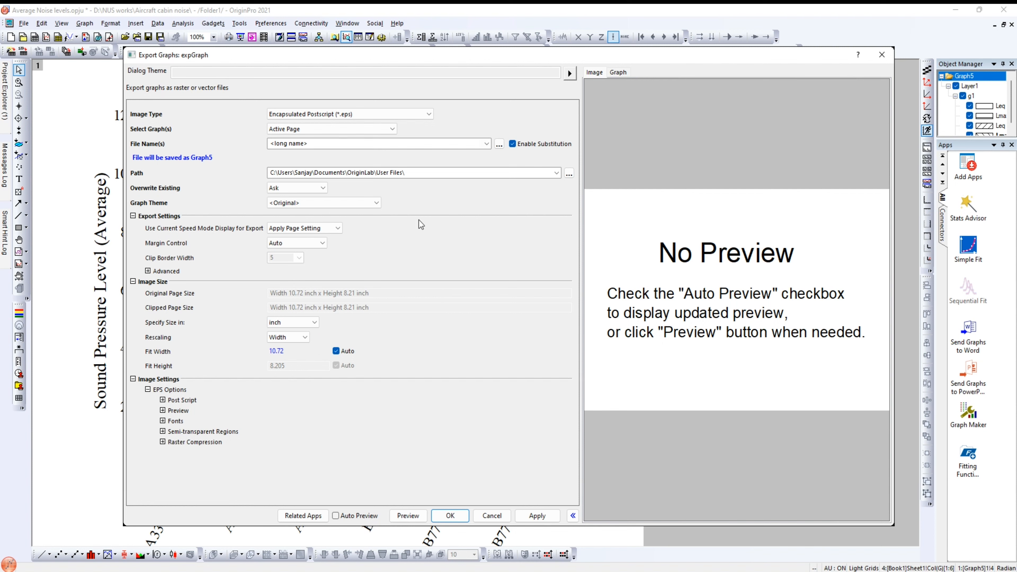
scroll(375, 116, "up", 1)
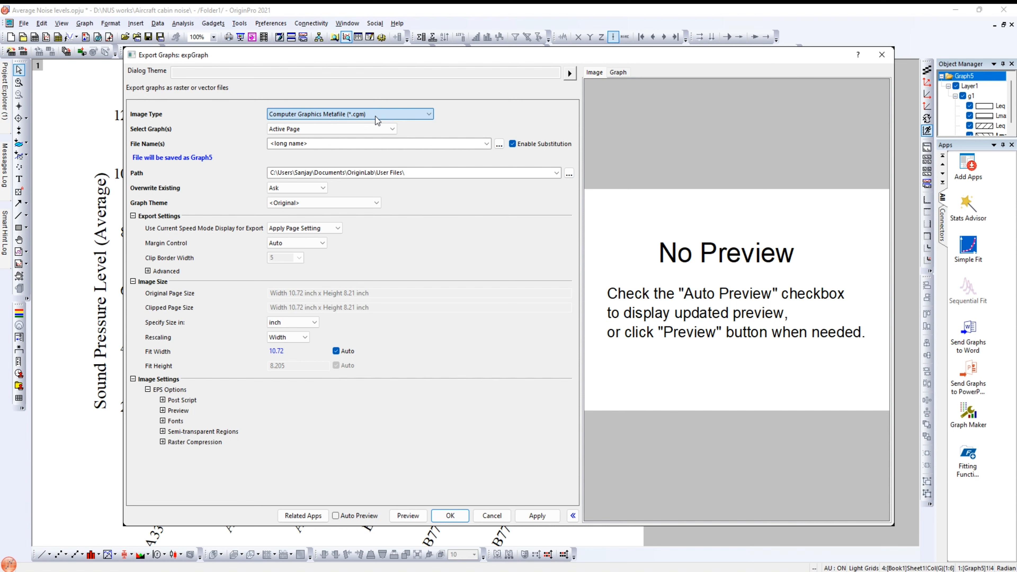
key("g")
key("Up")
left_click(334, 146)
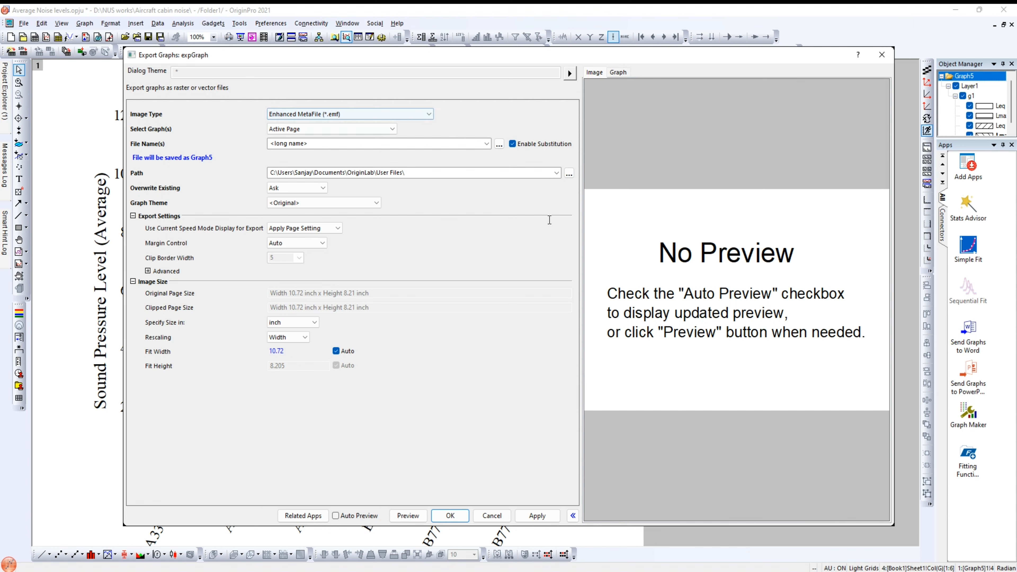
- Set the export path to the user's Desktop folder and, with Auto Preview on, the margin control to Tight in Page
left_click(553, 177)
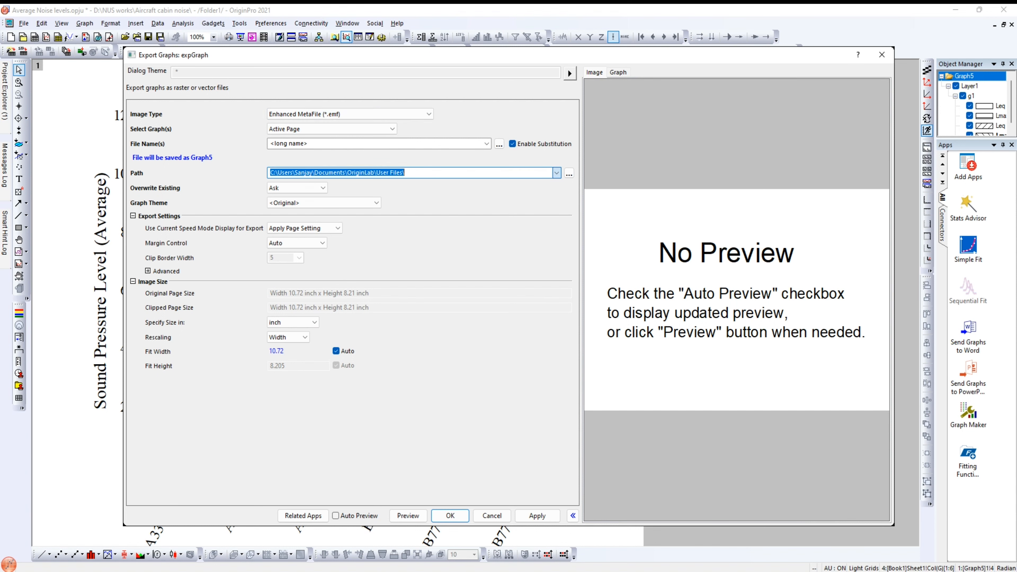
type("C:\\Users\\Sanjay\\Desktop")
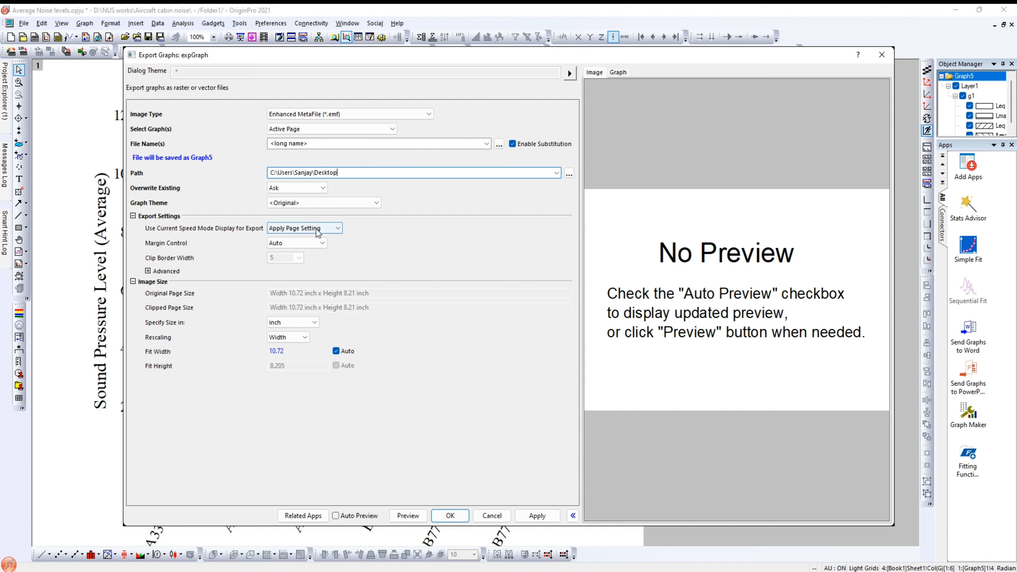
left_click(337, 517)
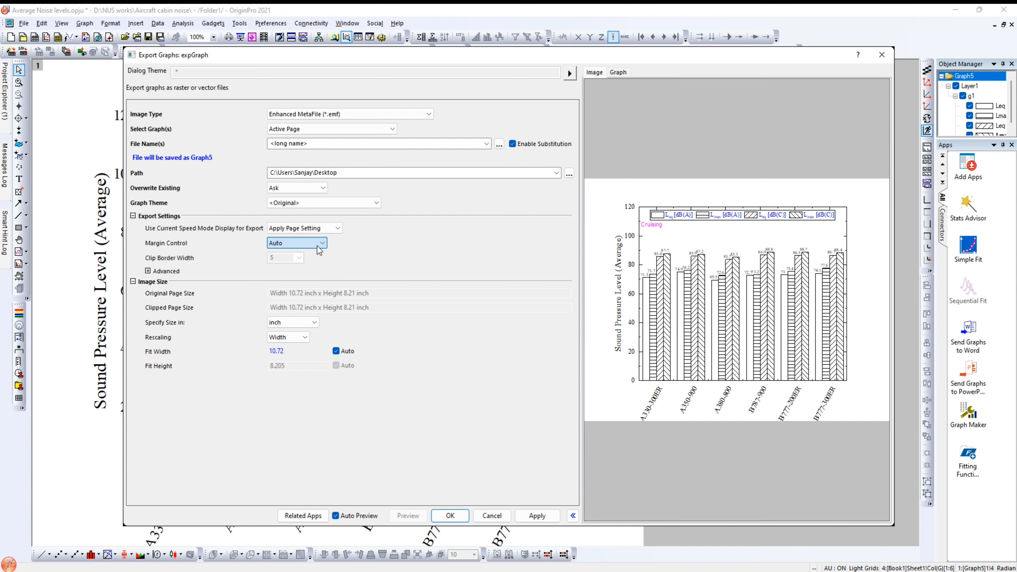
scroll(317, 245, "down", 2)
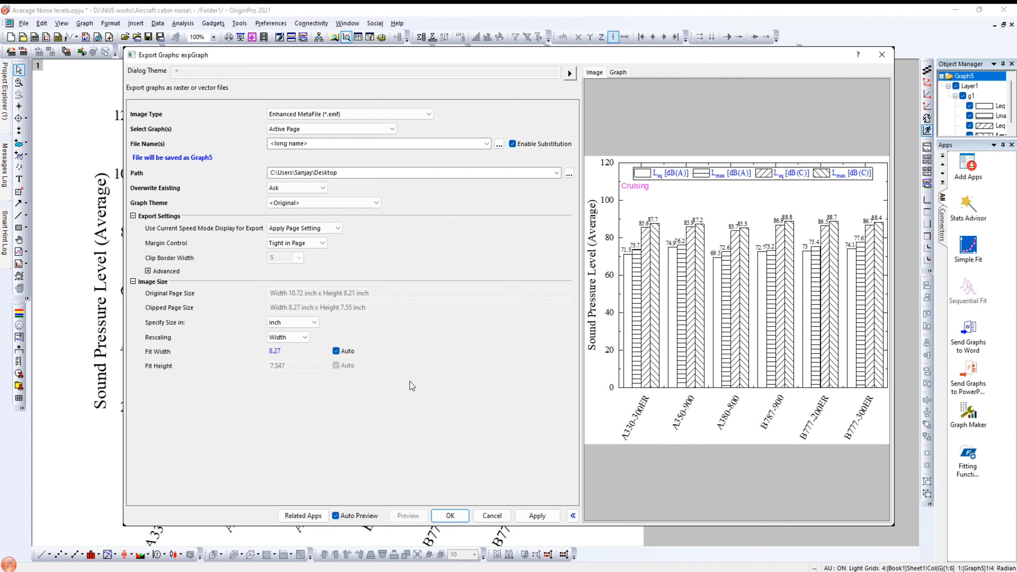
- Set the export resolution to 600 in the advanced settings, export the graph and close the export dialog
left_click(147, 271)
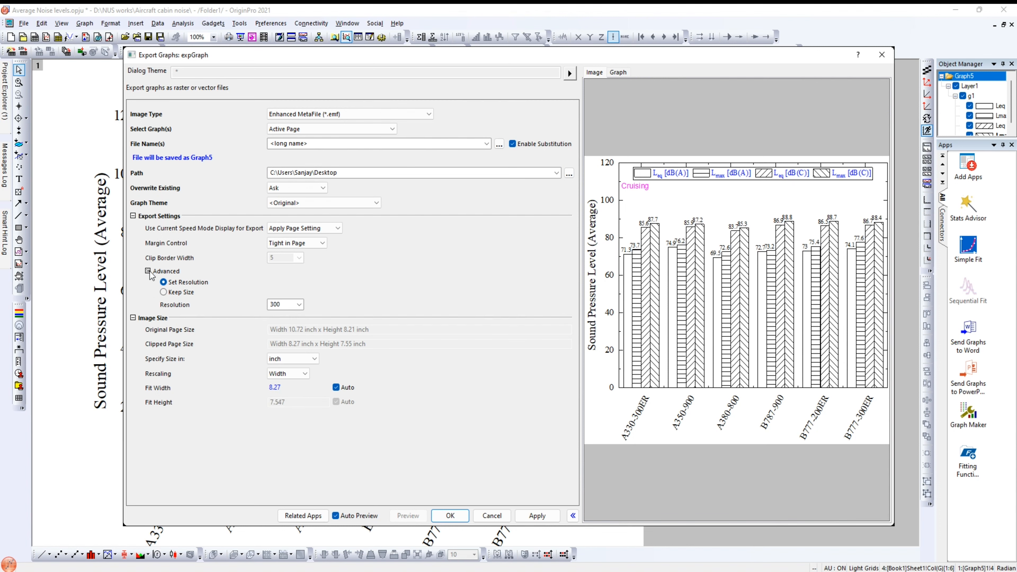
left_click(298, 306)
type("600")
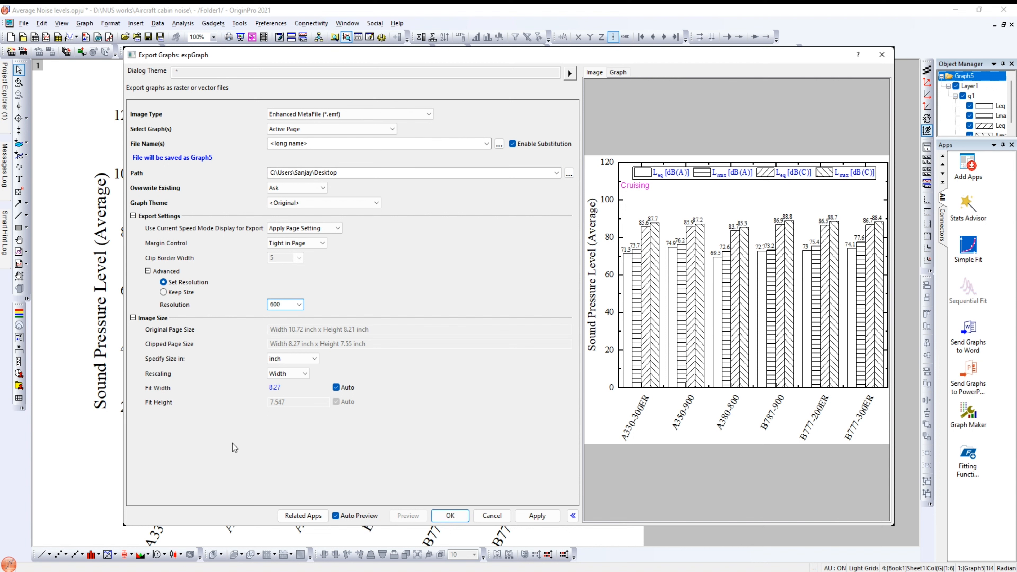
left_click(529, 520)
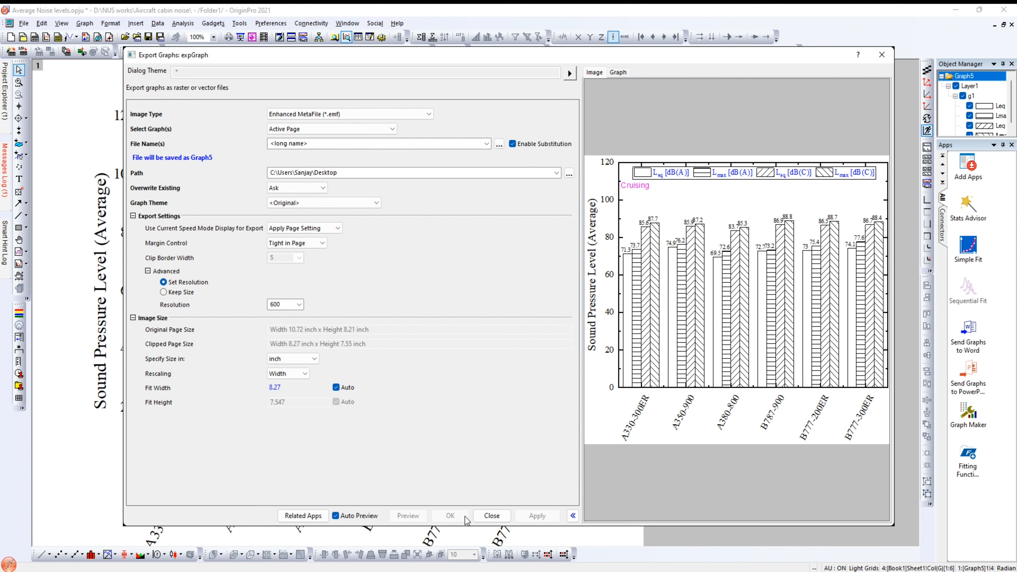
left_click(493, 516)
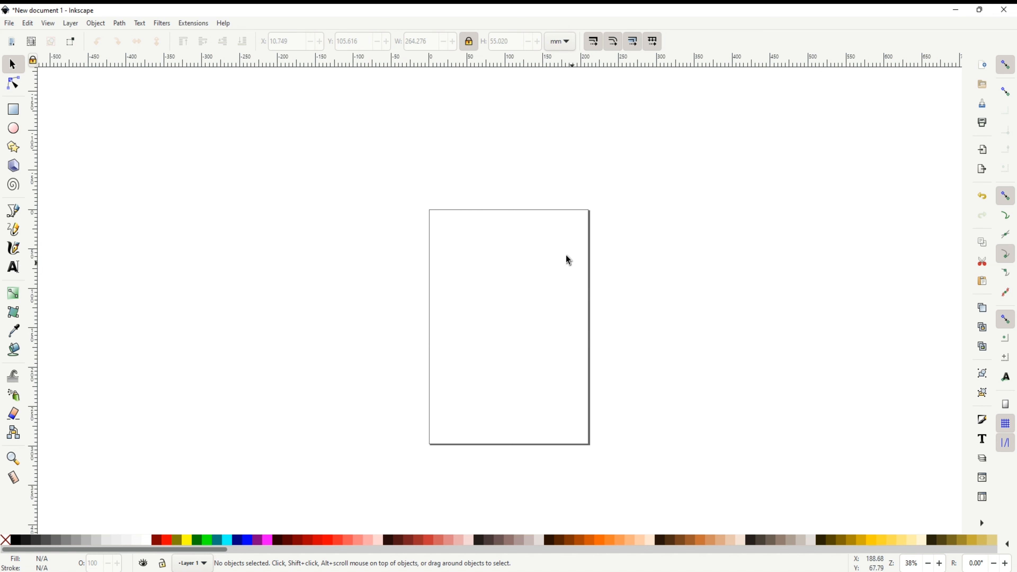
- In Inkscape, set the document's custom page size to 180 mm wide and 180 mm high
left_click(9, 24)
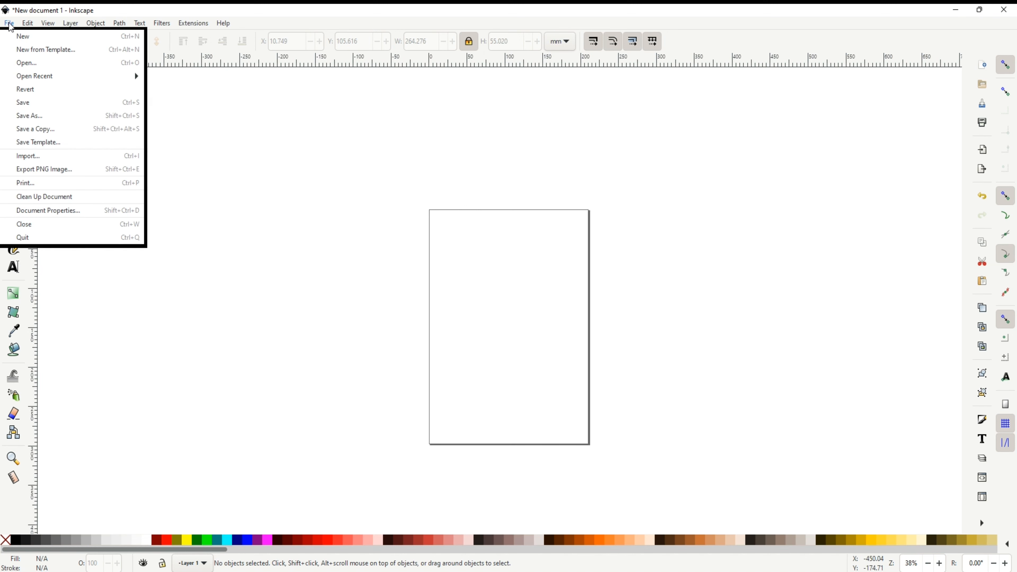
left_click(58, 215)
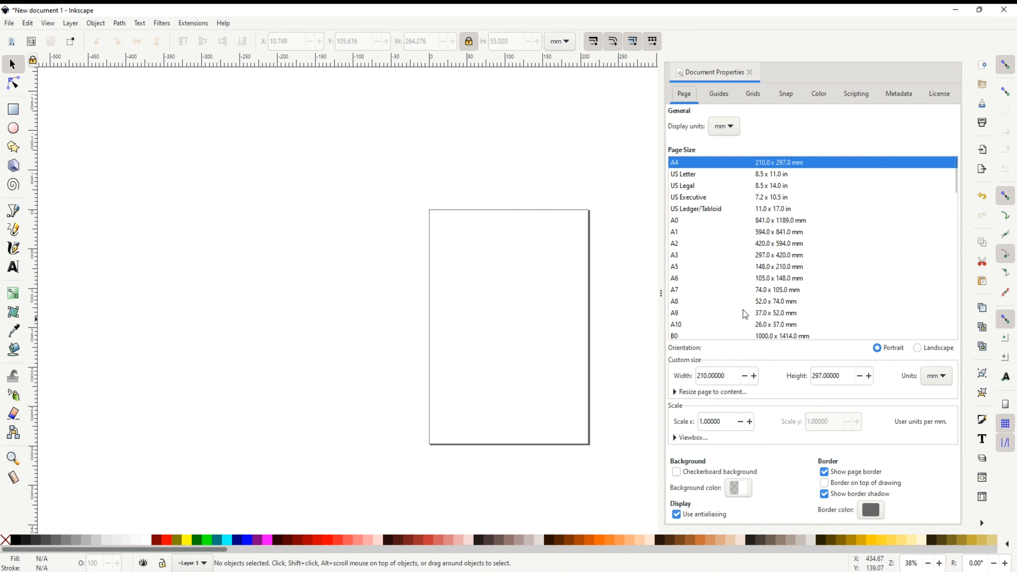
left_click(731, 375)
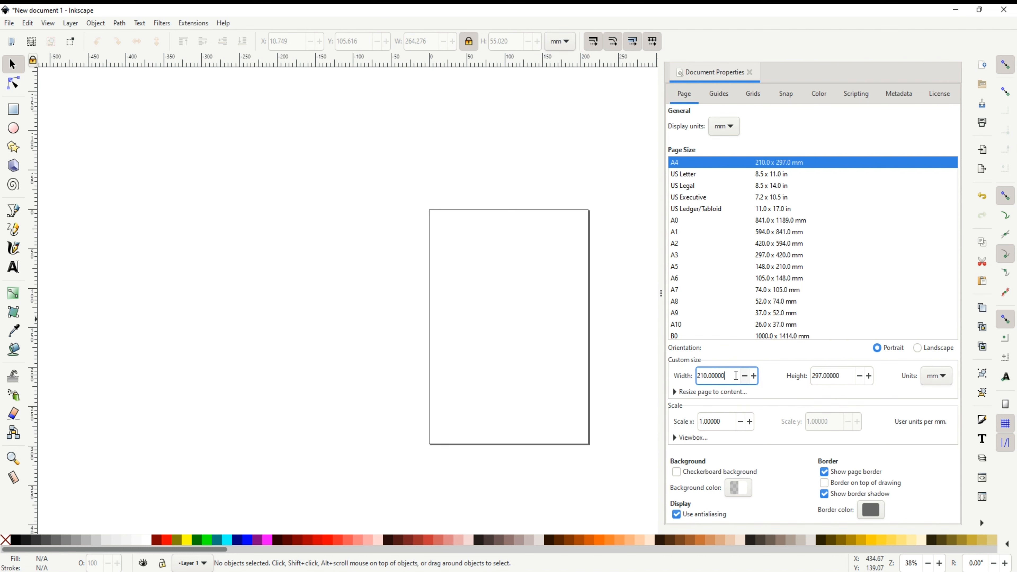
left_click_drag(729, 375, 679, 377)
type("180")
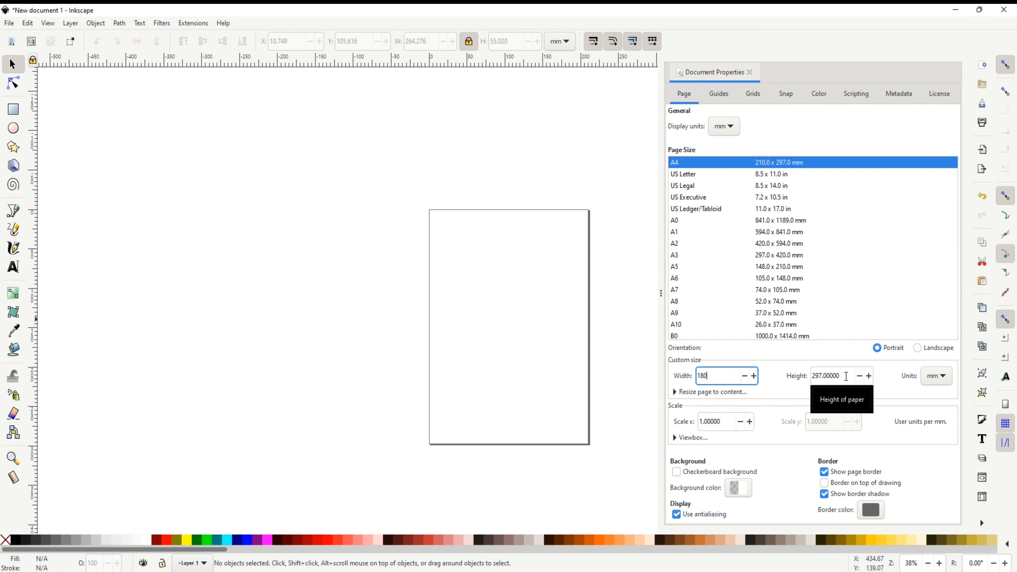
key("Tab")
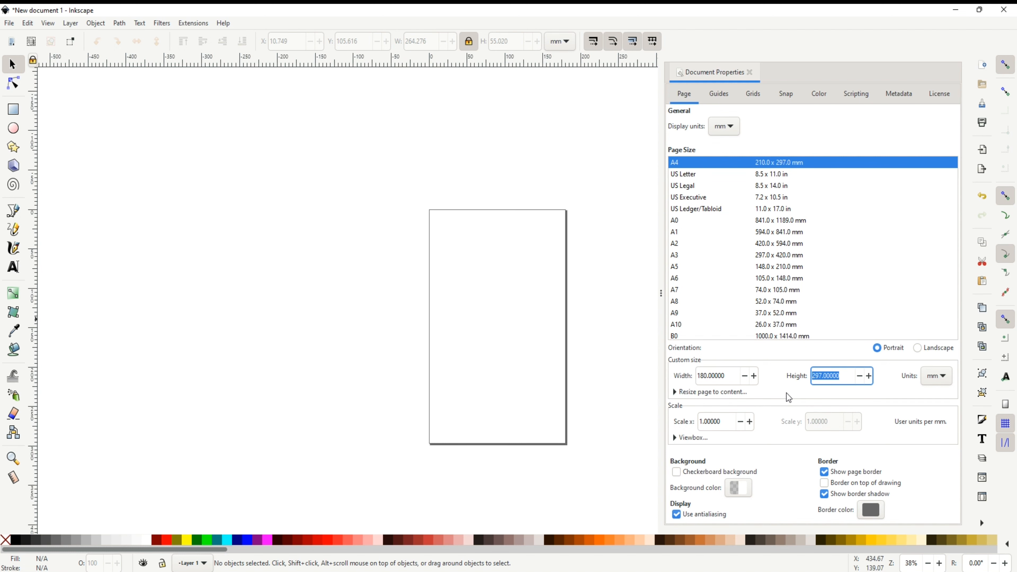
type("180")
key("Return")
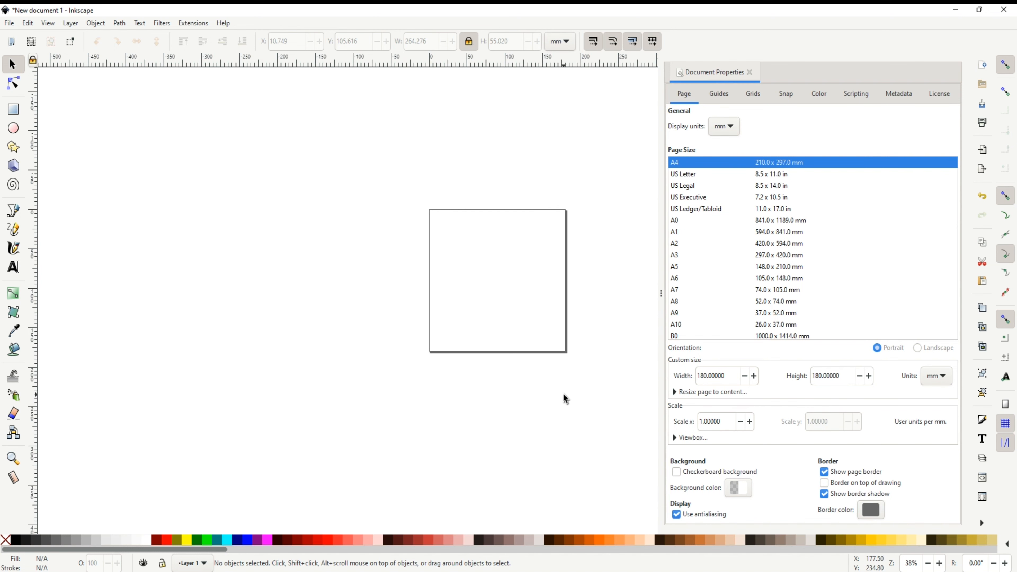
left_click(750, 72)
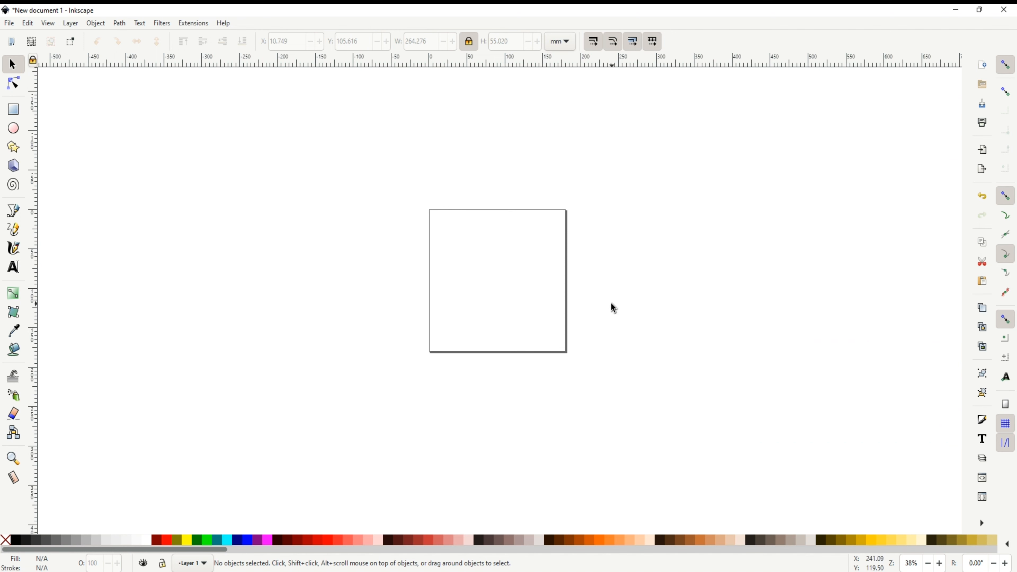
- Import the exported Graph5 bar chart from the Desktop into the document
scroll(574, 308, "up", 3)
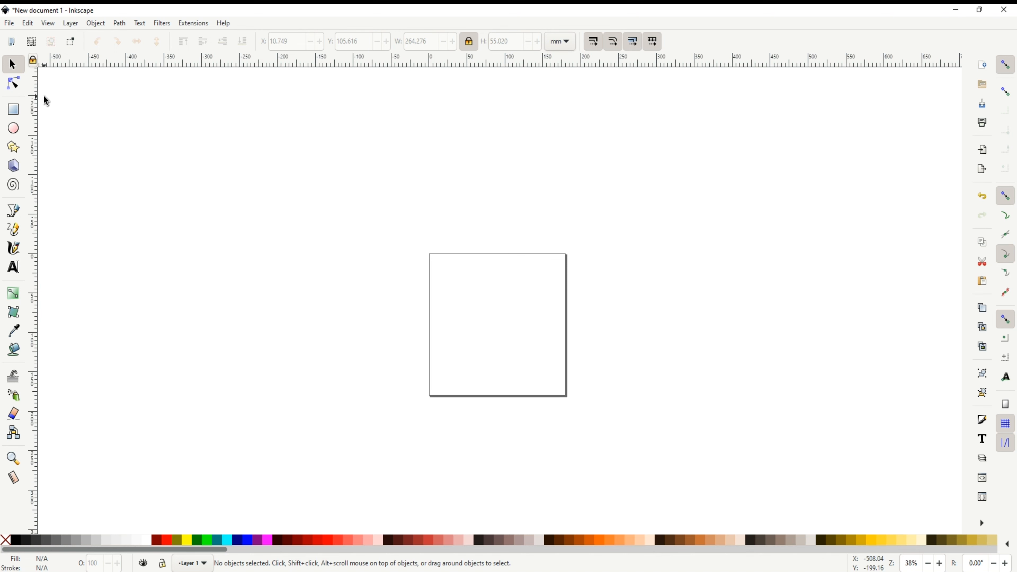
left_click(9, 23)
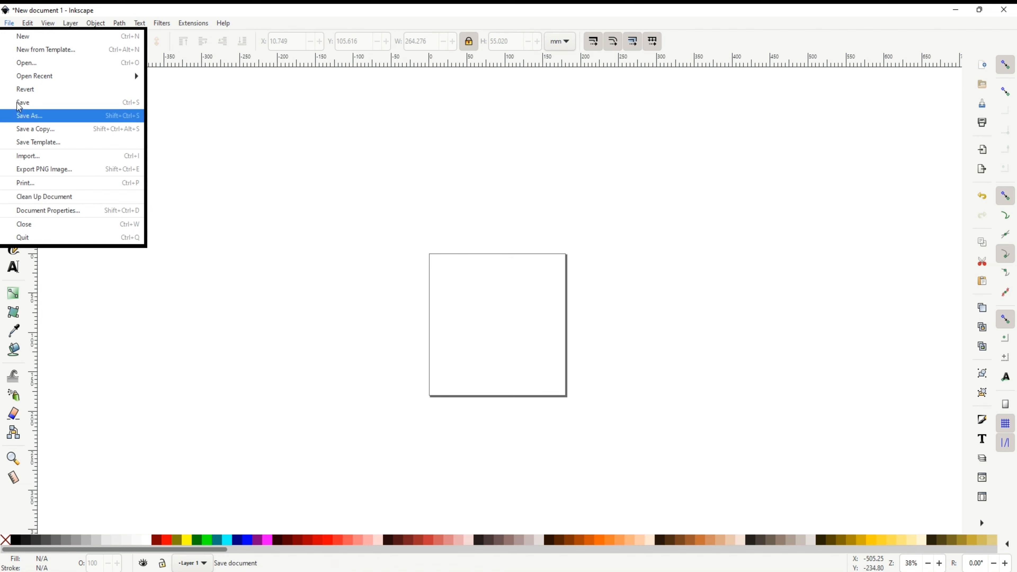
left_click(94, 160)
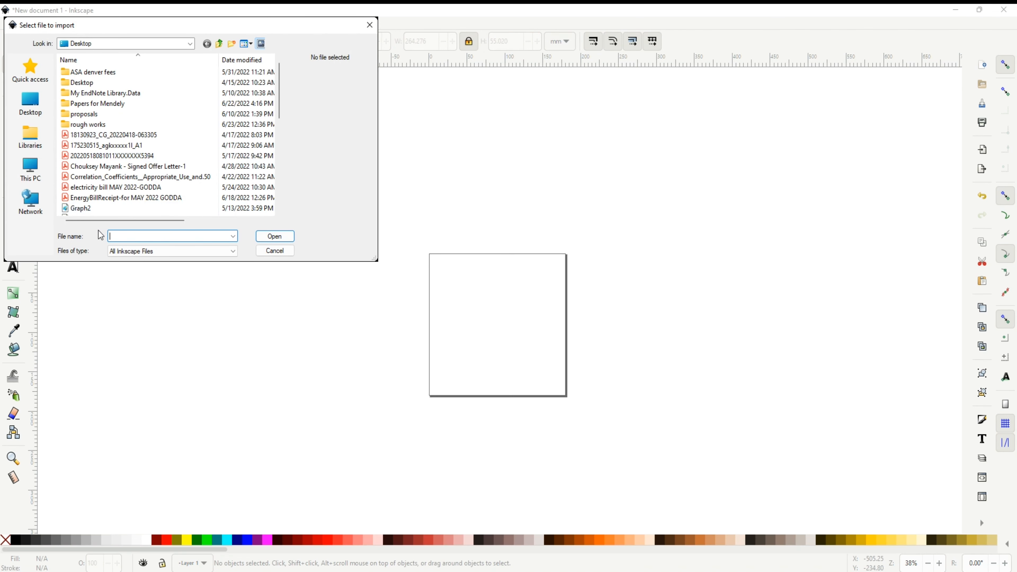
left_click(42, 103)
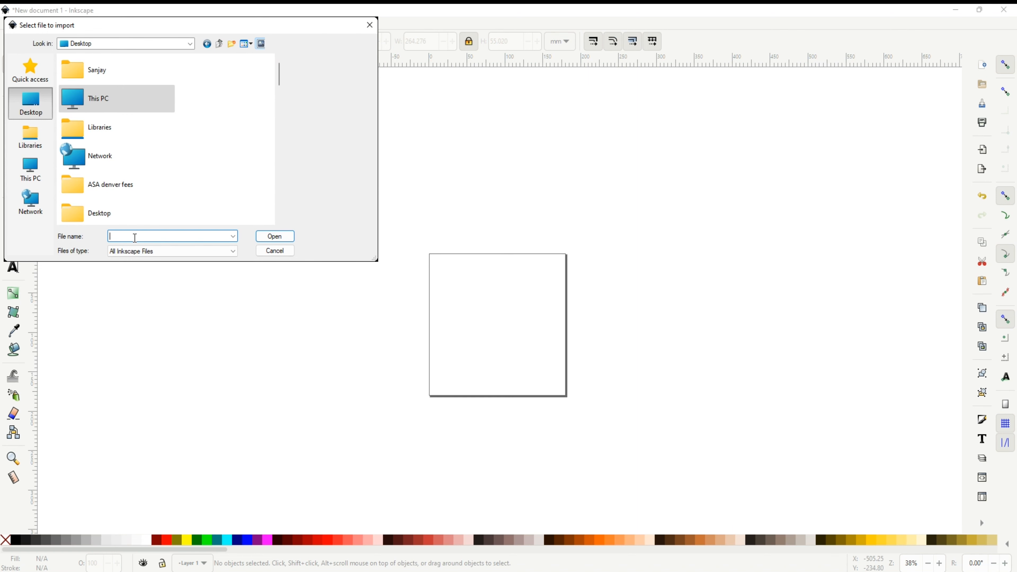
type("gr")
left_click(282, 241)
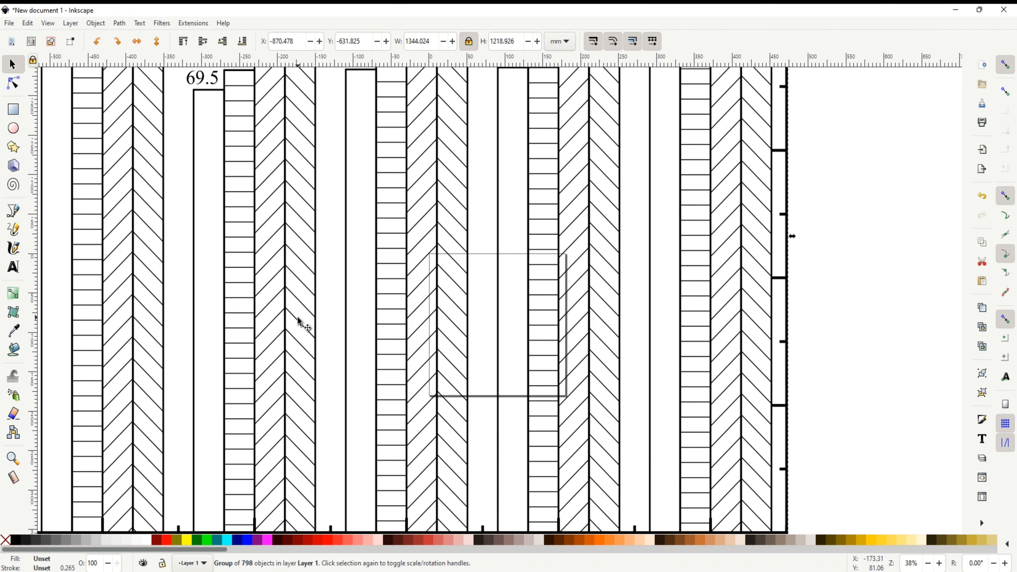
scroll(299, 320, "down", 3)
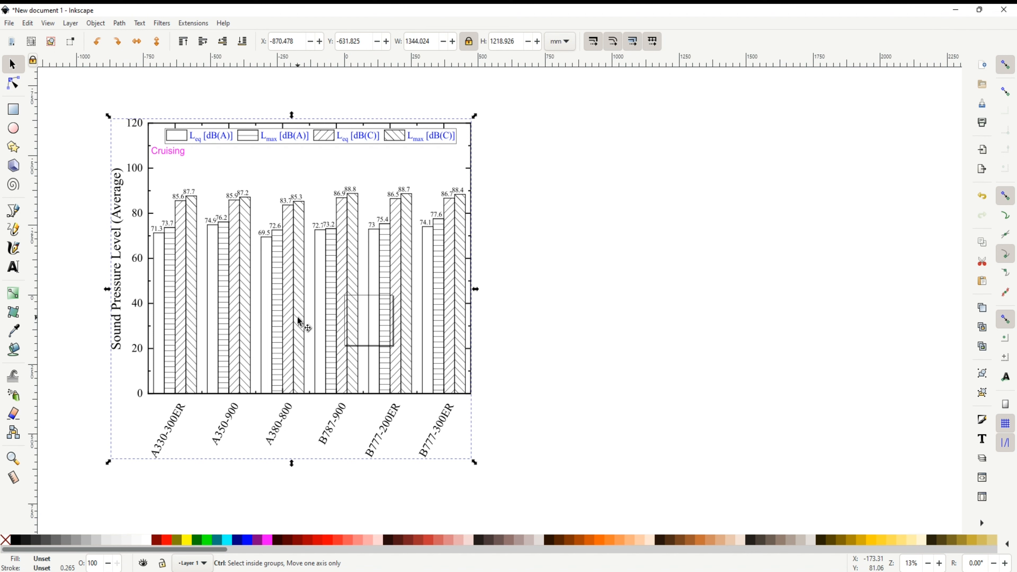
left_click(516, 161)
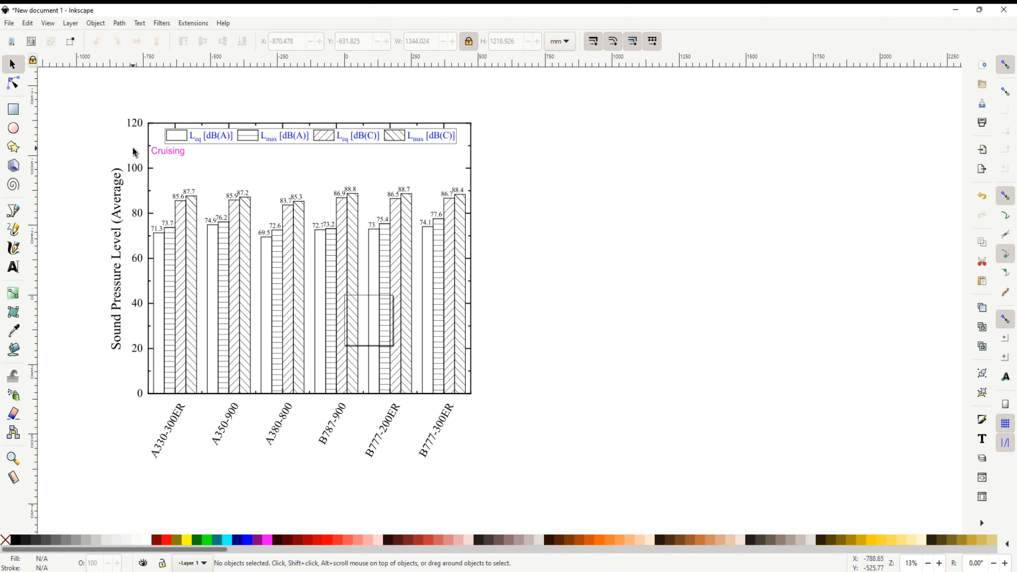
- Scale the imported chart down to about 225 × 204 mm and move it over the page
left_click(164, 157)
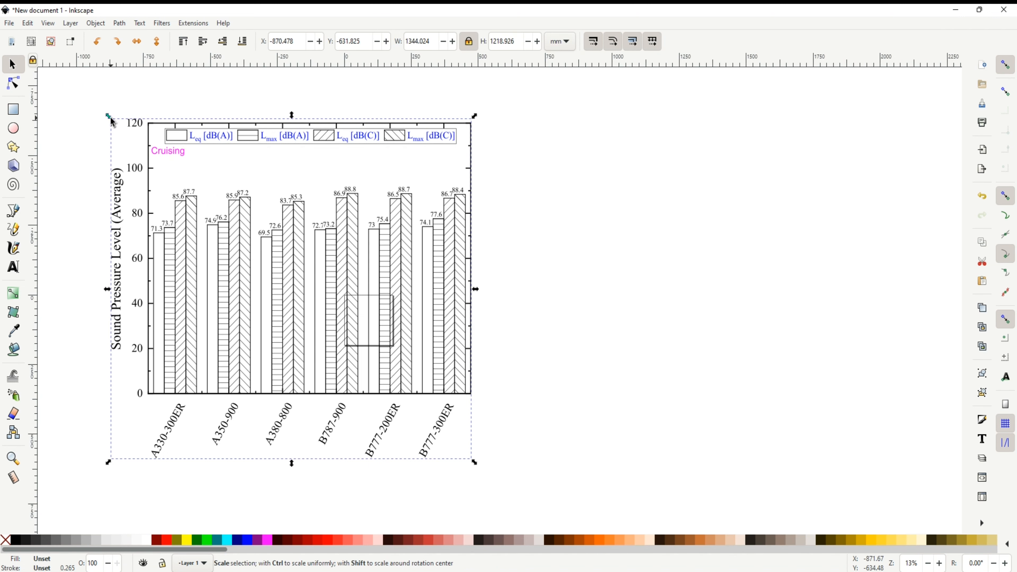
left_click_drag(112, 120, 413, 371)
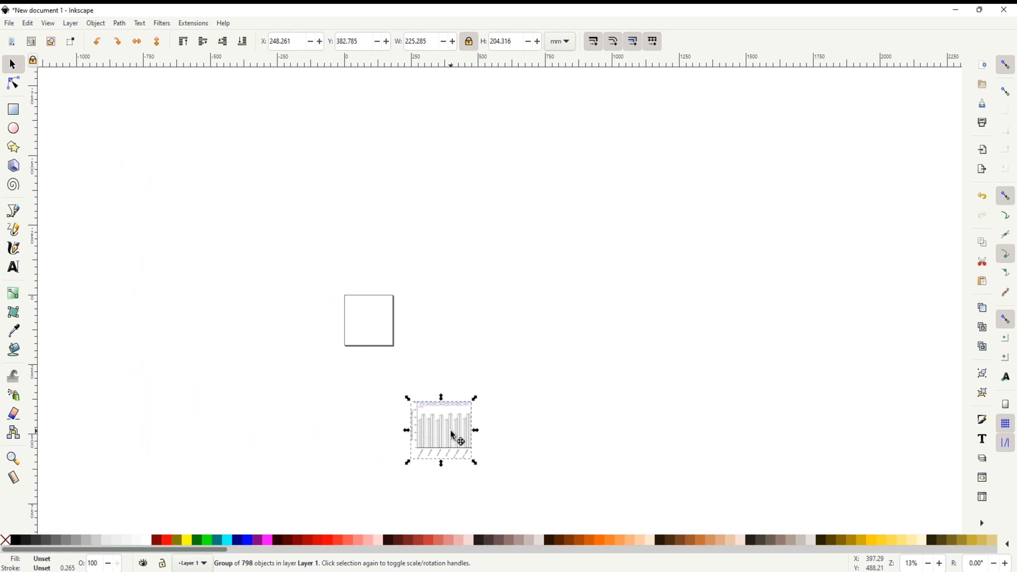
left_click_drag(456, 435, 411, 348)
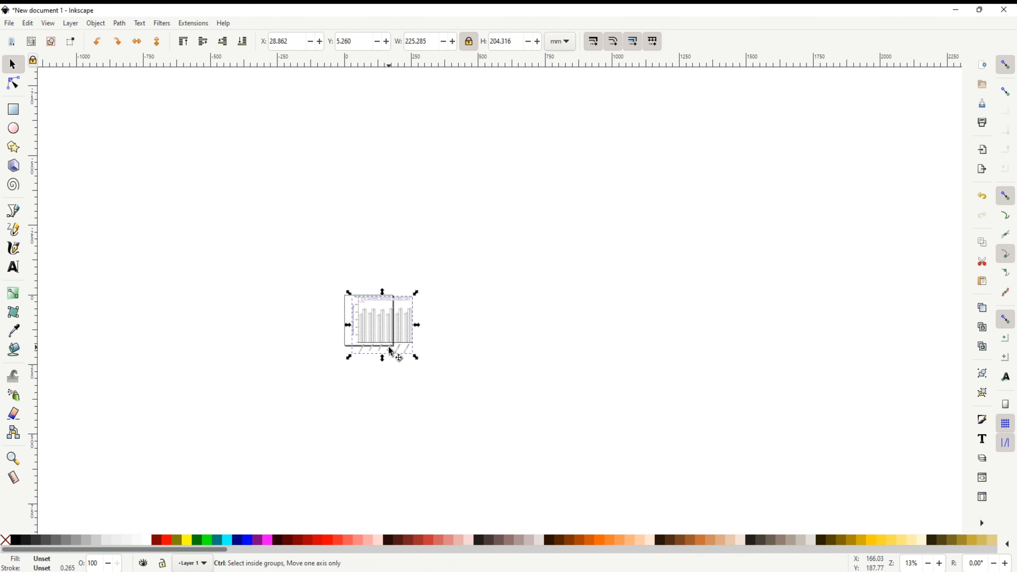
- Shrink the chart to about 64 × 58 mm and place it in the page's upper-left corner
scroll(390, 353, "up", 3)
scroll(319, 292, "up", 2)
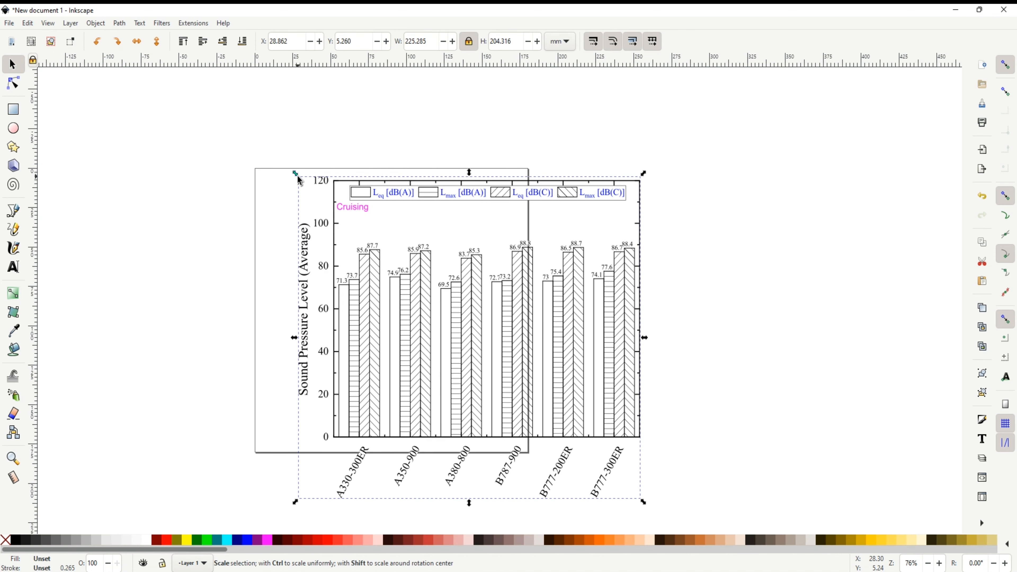
left_click_drag(299, 179, 542, 384)
left_click_drag(588, 451, 315, 234)
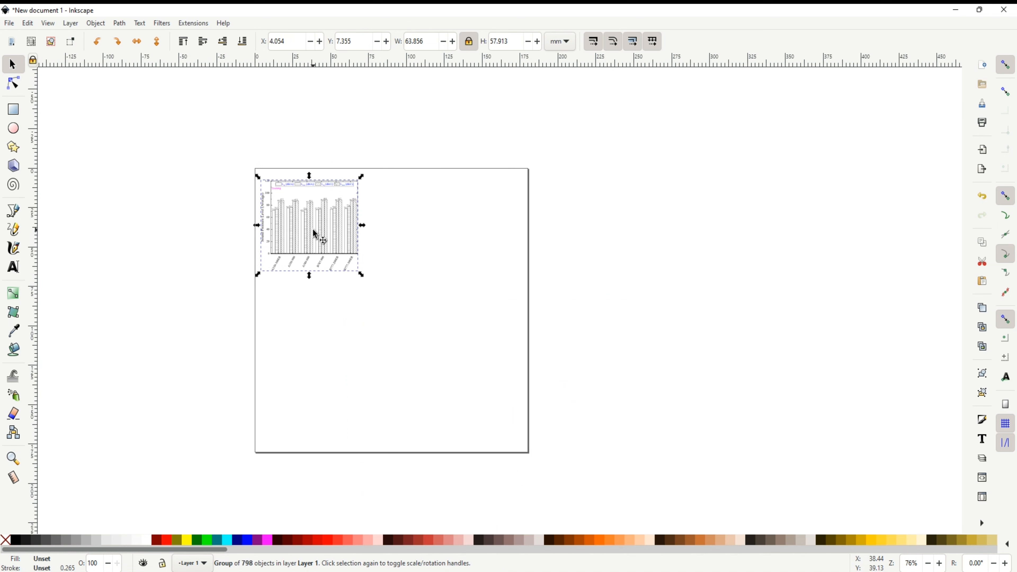
left_click(421, 256)
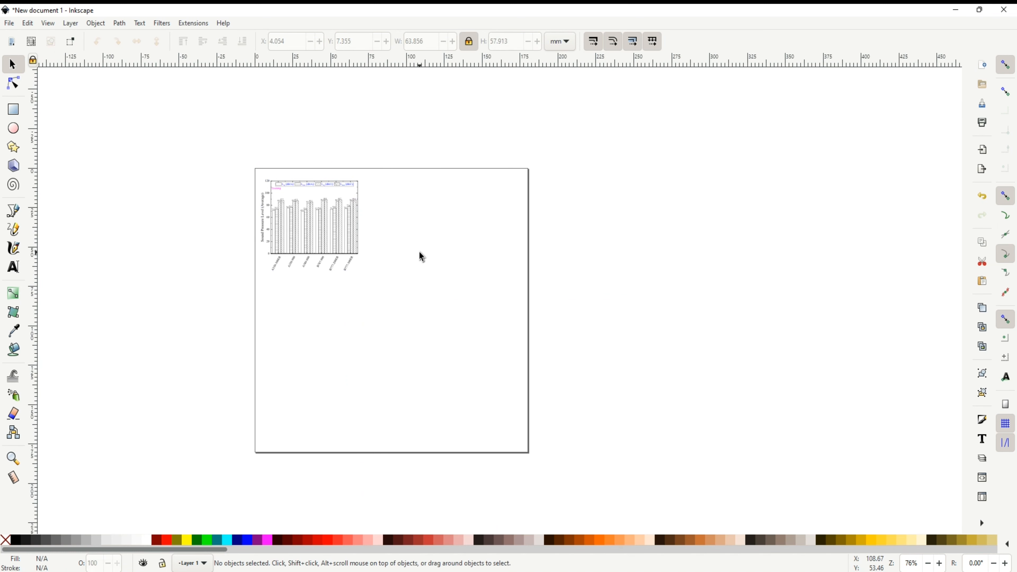
- Copy the chart and paste three duplicates of it onto the page, two in the lower half and one near the upper-right corner
left_click(330, 239)
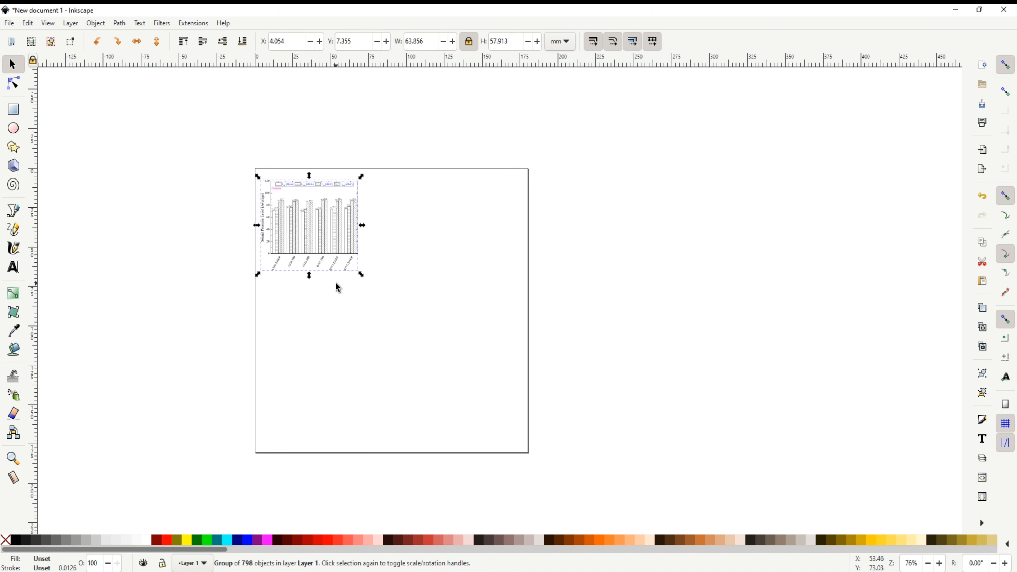
key("ctrl")
left_click(420, 279, "ctrl")
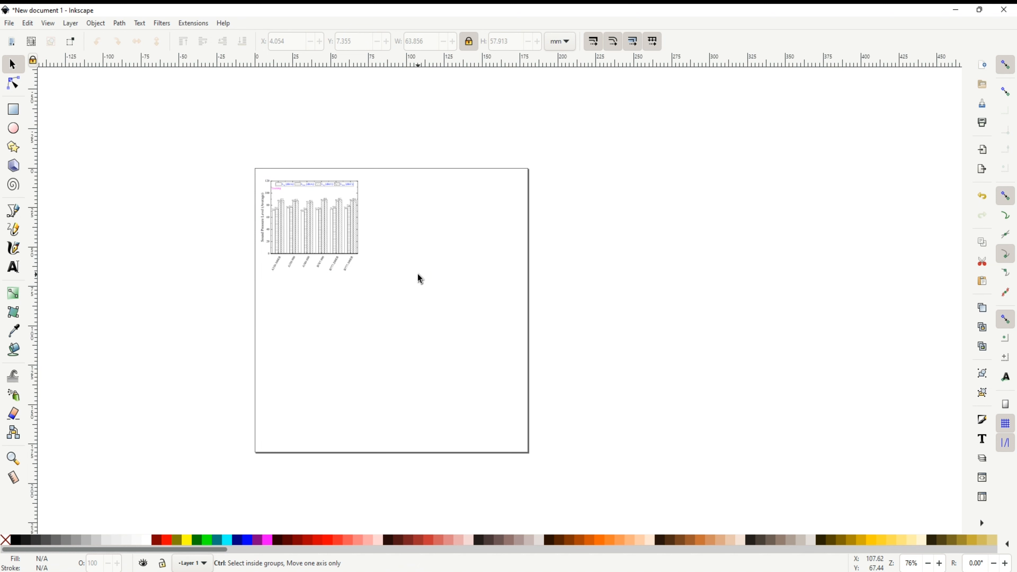
key("ctrl+v")
left_click(497, 260)
key("ctrl+v")
left_click(461, 250)
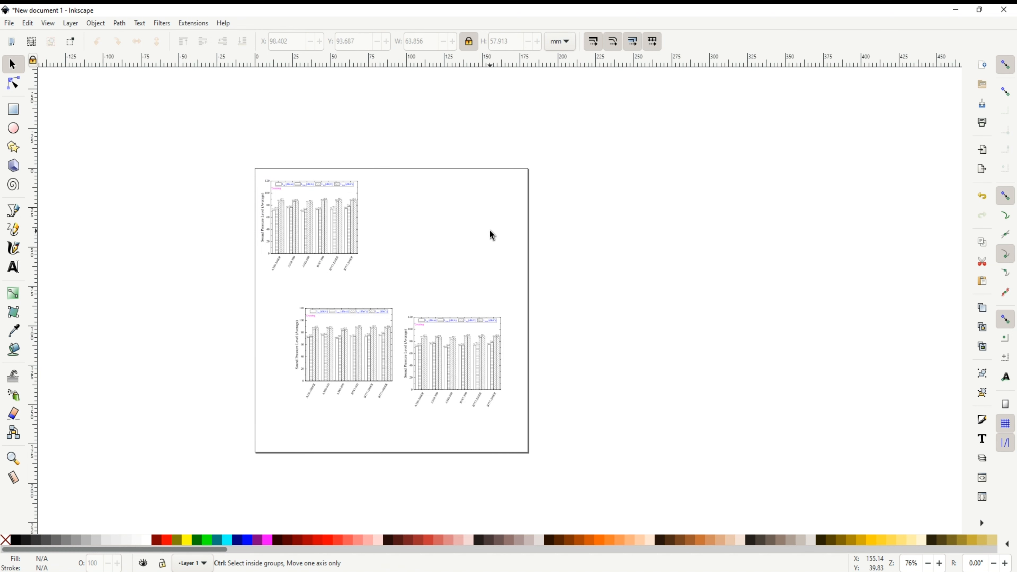
key("ctrl+v")
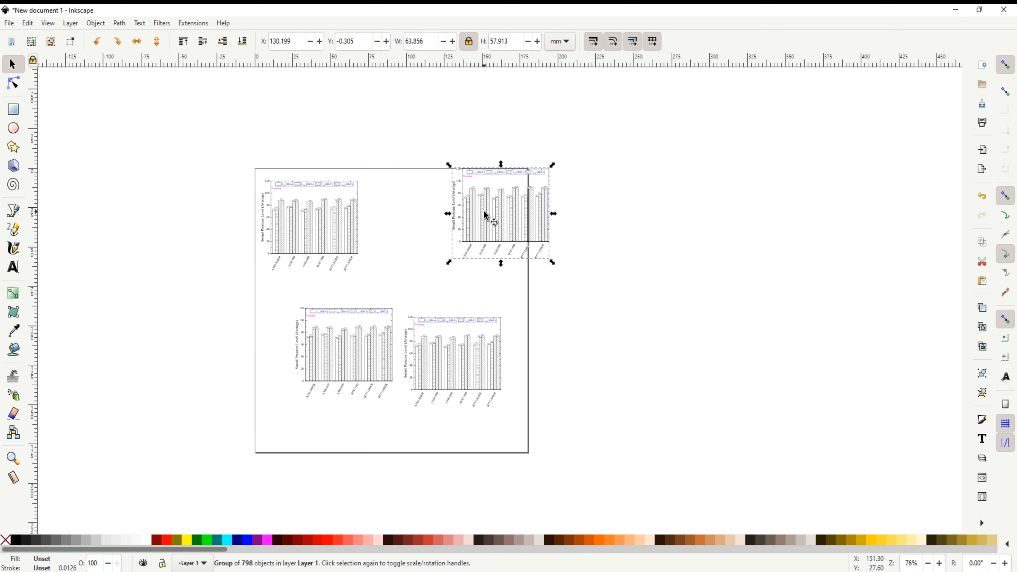
- Spread the three chart copies into the page's upper-right, lower-left and lower-right areas
left_click_drag(486, 218, 445, 228)
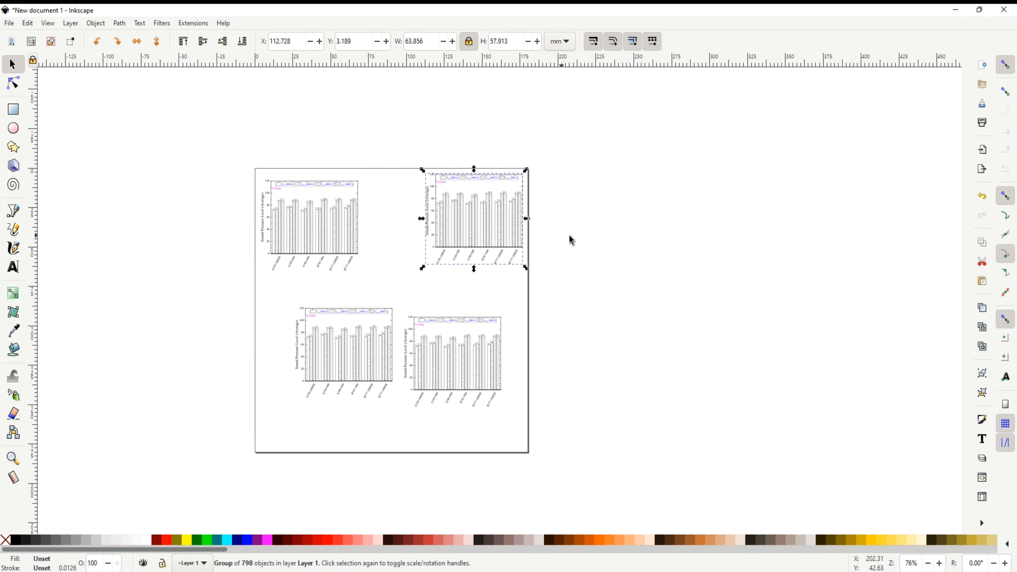
left_click(575, 241)
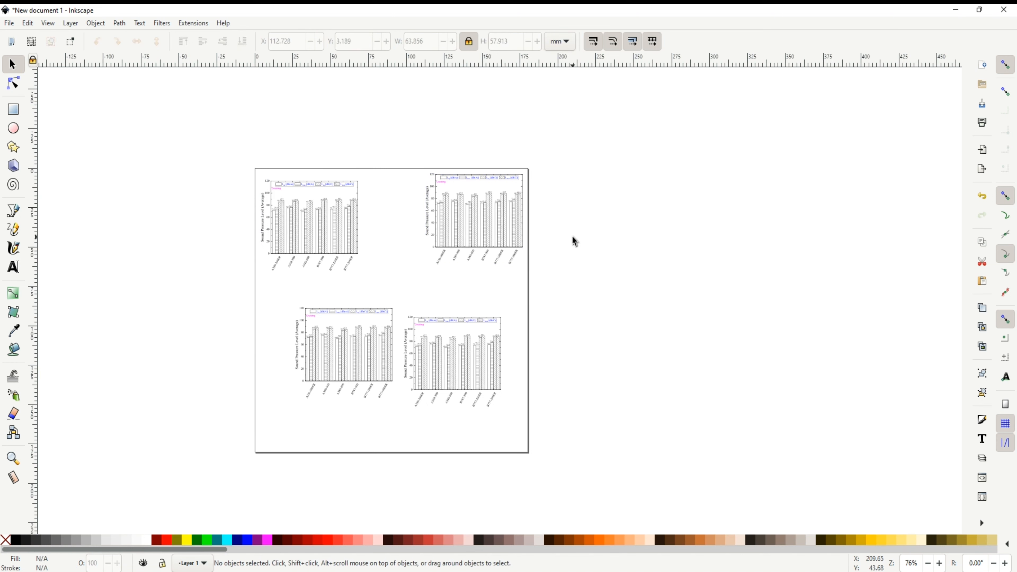
left_click(350, 358)
left_click_drag(349, 359, 311, 404)
left_click_drag(454, 363, 459, 401)
- Set the upper-left chart's width to 85 mm with its proportions locked
left_click(316, 222)
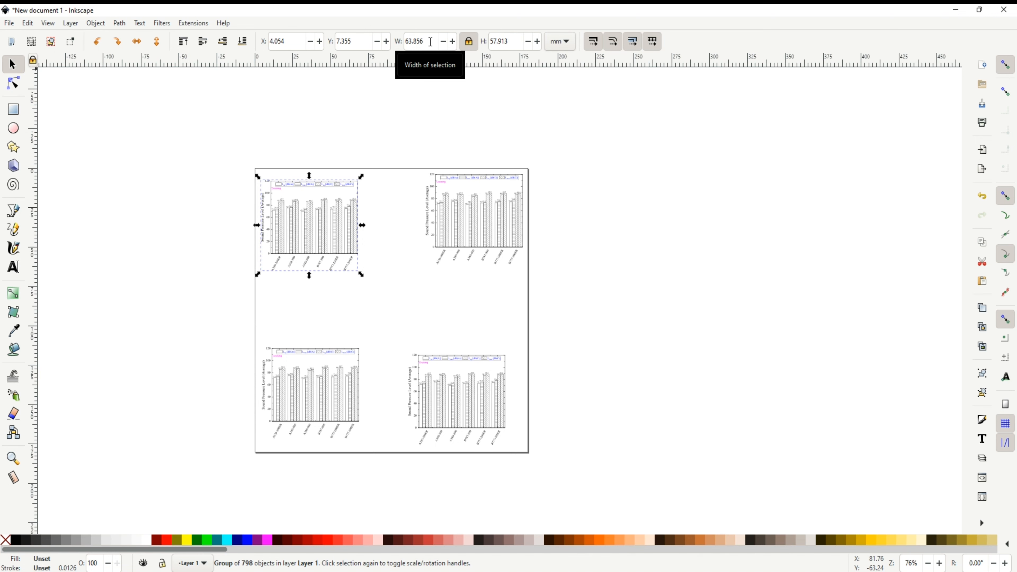
left_click_drag(429, 42, 398, 45)
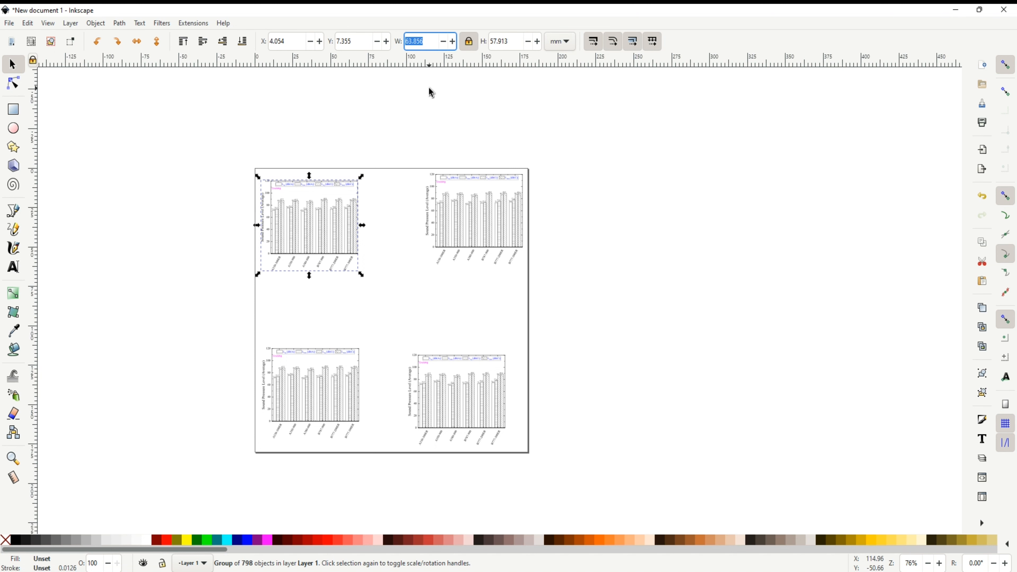
type("85")
key("Return")
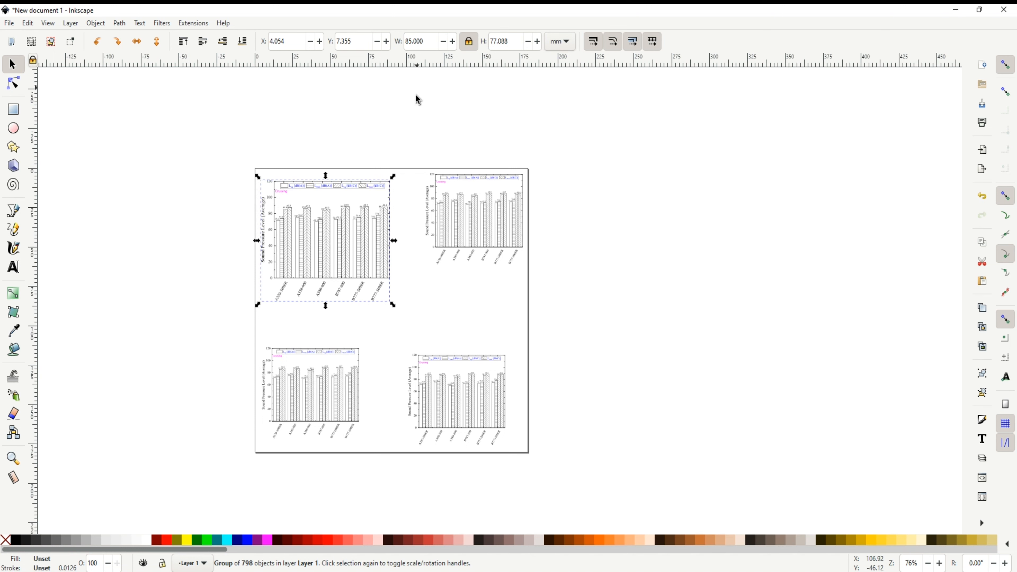
left_click(423, 297)
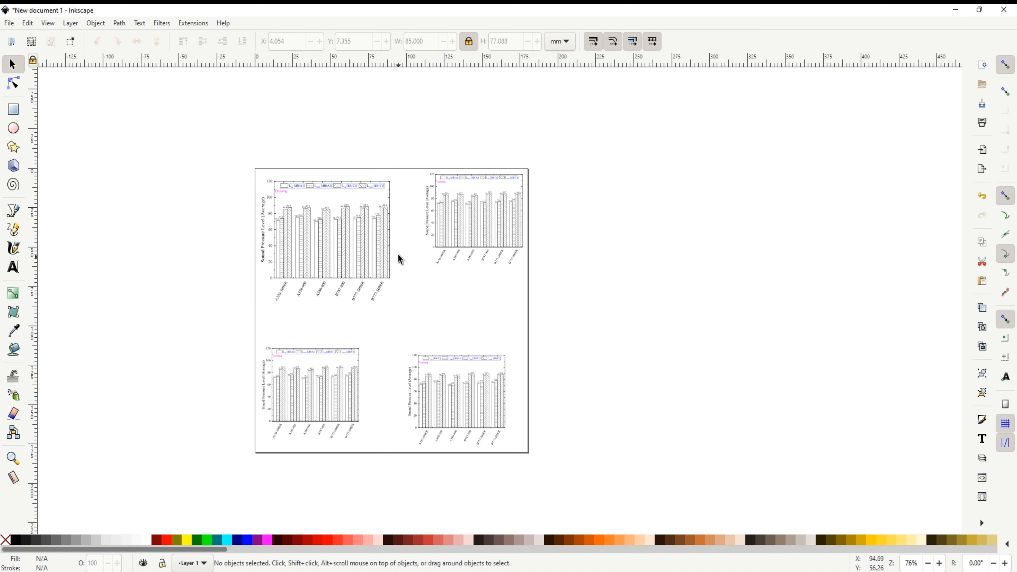
- Nudge the upper-left chart upward to a Y position of about 3.7 mm
left_click(347, 252)
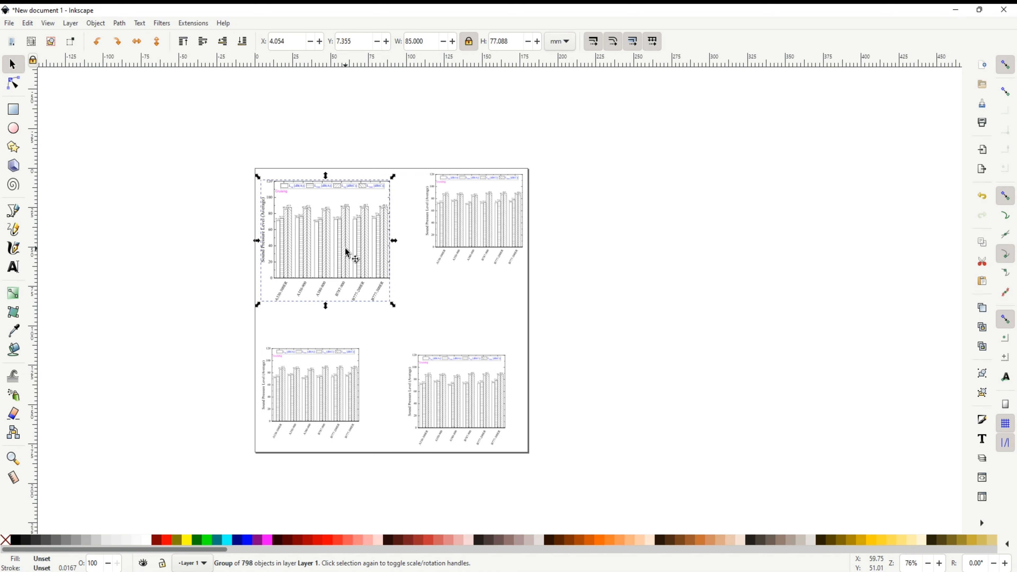
key("Up")
key("Up")
key("Up")
key("Up")
key("Up")
key("Up")
key("Up")
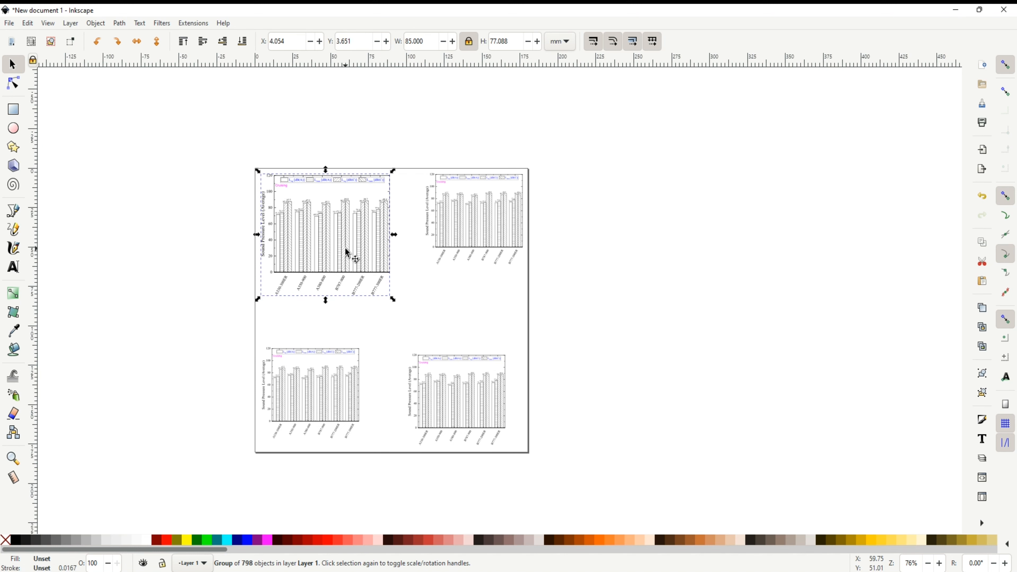
- Set the upper-right chart's width to 85 mm and move it left so it fits inside the page
left_click(443, 230)
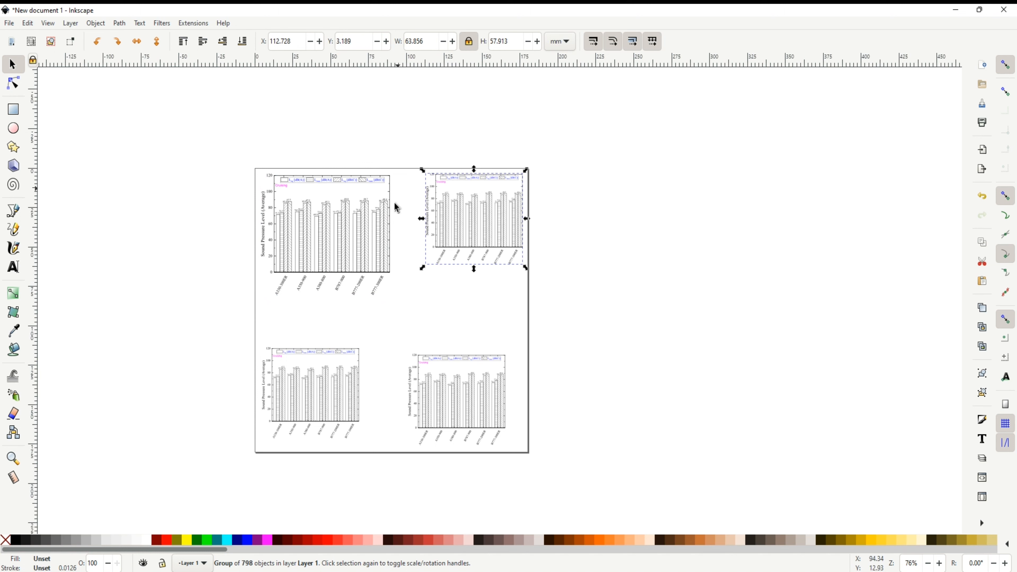
left_click(356, 219)
left_click(466, 199)
left_click_drag(428, 41, 399, 43)
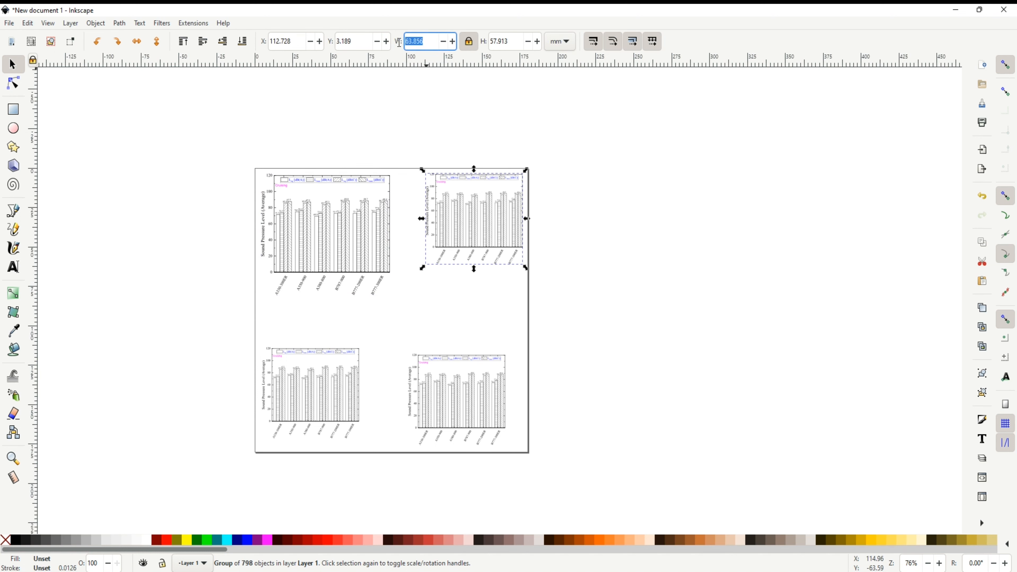
type("85")
key("Return")
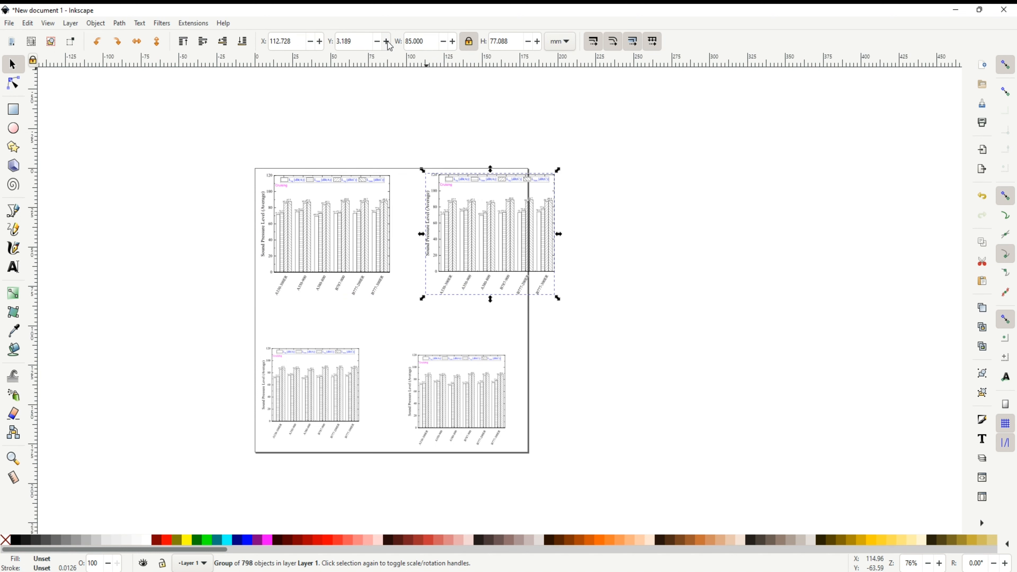
left_click_drag(461, 233, 429, 241)
- Set the lower-left chart's width to 85 mm with its proportions locked
left_click(311, 370)
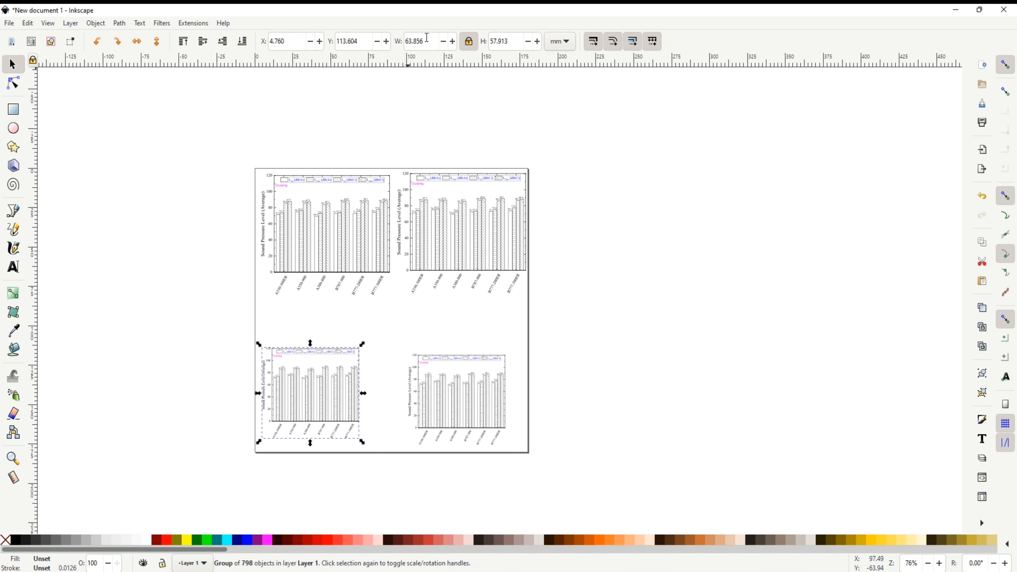
triple_click(411, 42)
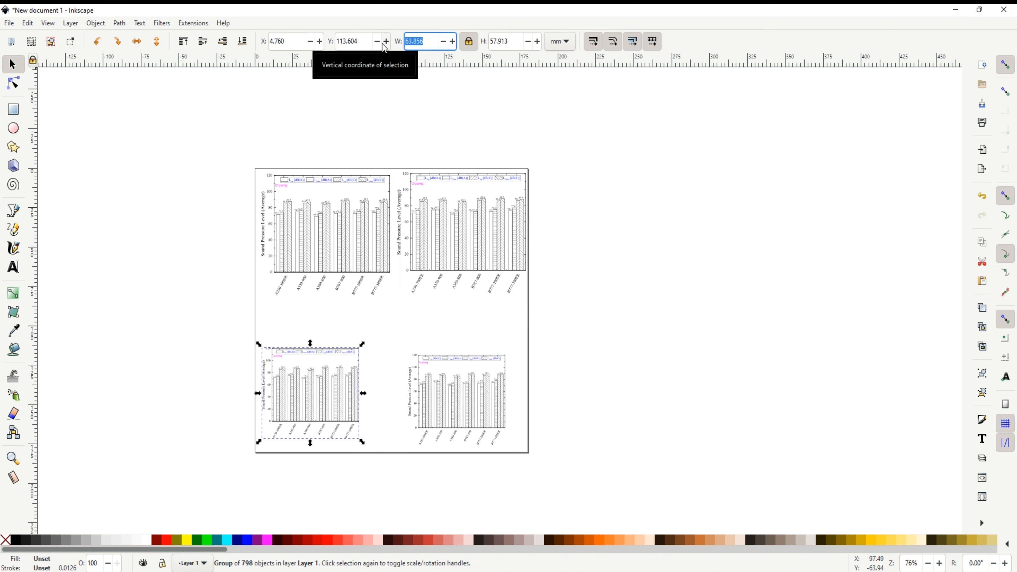
type("85")
key("Return")
- Set the lower-right chart's width to 85 mm with its proportions locked
left_click(442, 366)
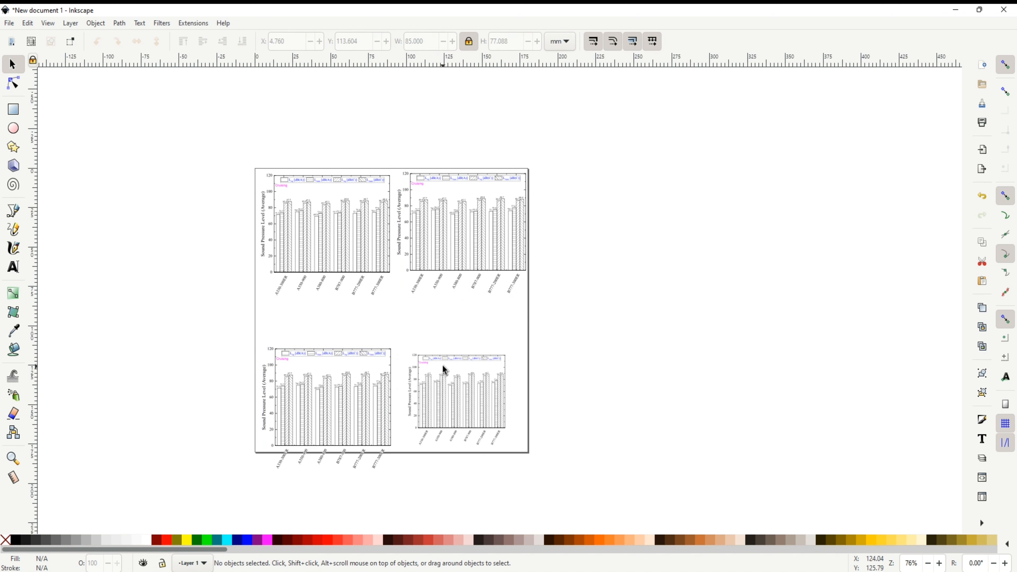
left_click(459, 373)
triple_click(430, 41)
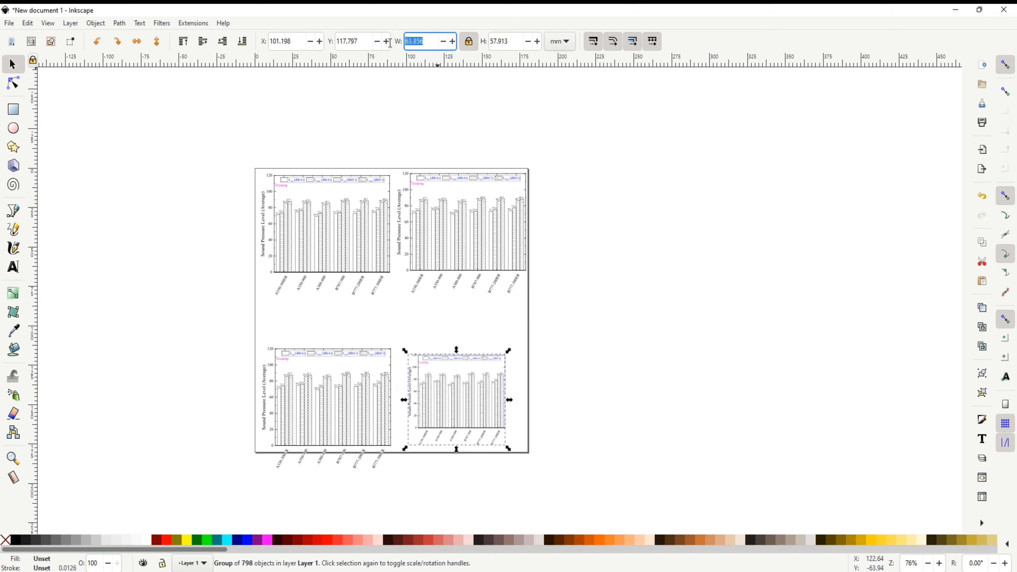
type("85")
key("Return")
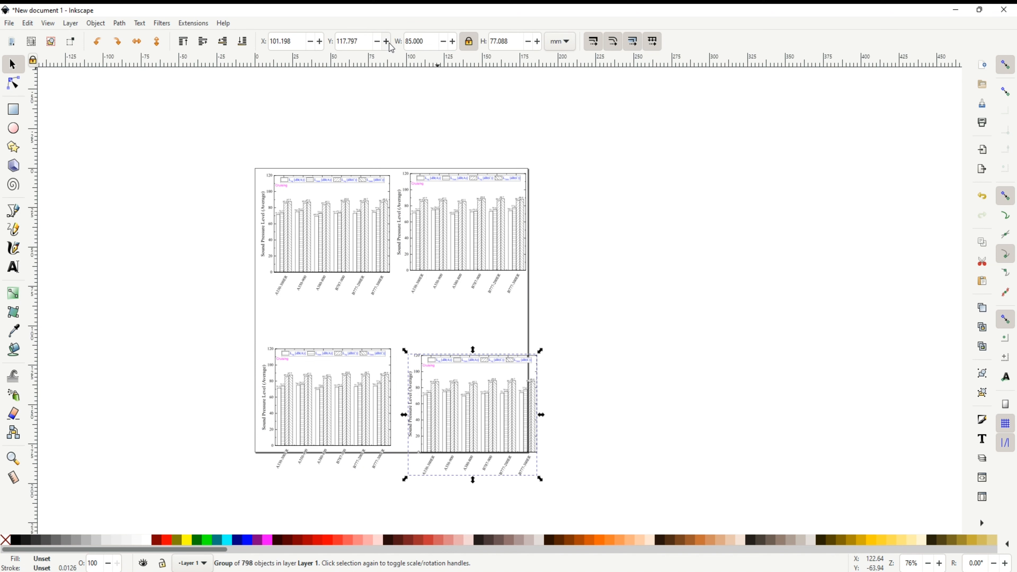
left_click(578, 364)
- Move both lower charts up inside the page, side by side at a Y position of about 100 mm
scroll(351, 461, "up", 1)
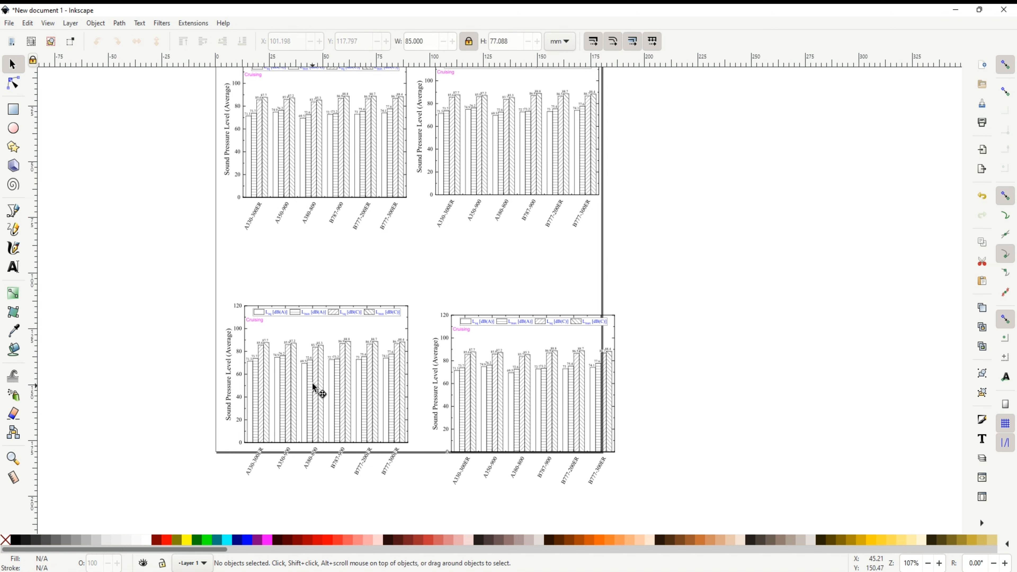
left_click_drag(313, 384, 311, 336)
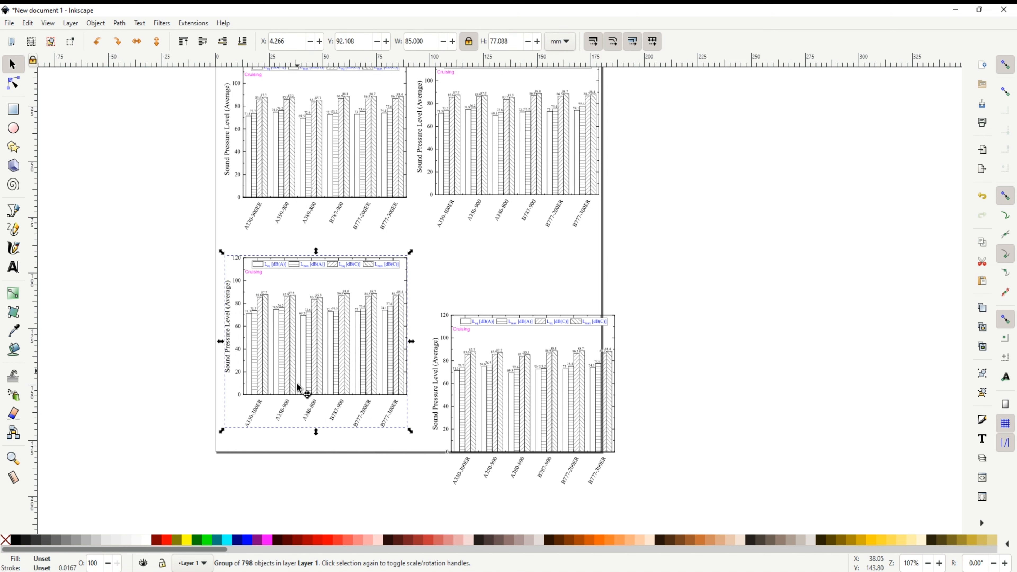
left_click_drag(298, 386, 297, 395)
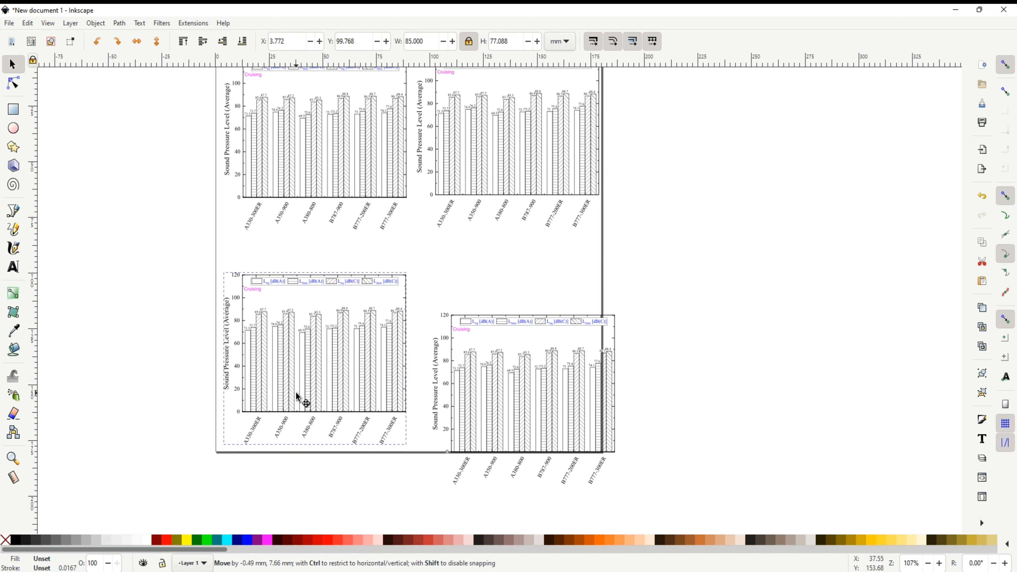
left_click(505, 396)
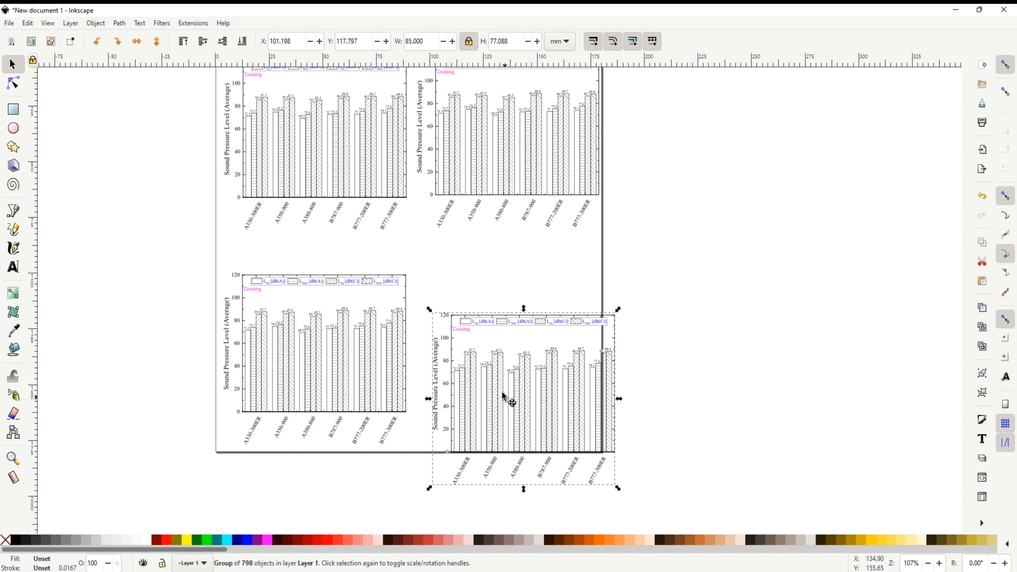
left_click_drag(505, 396, 486, 358)
left_click(640, 257)
- Move both upper charts down close above the lower pair, placing the right one at about X 93 mm, Y 20.5 mm
scroll(513, 363, "up", 5)
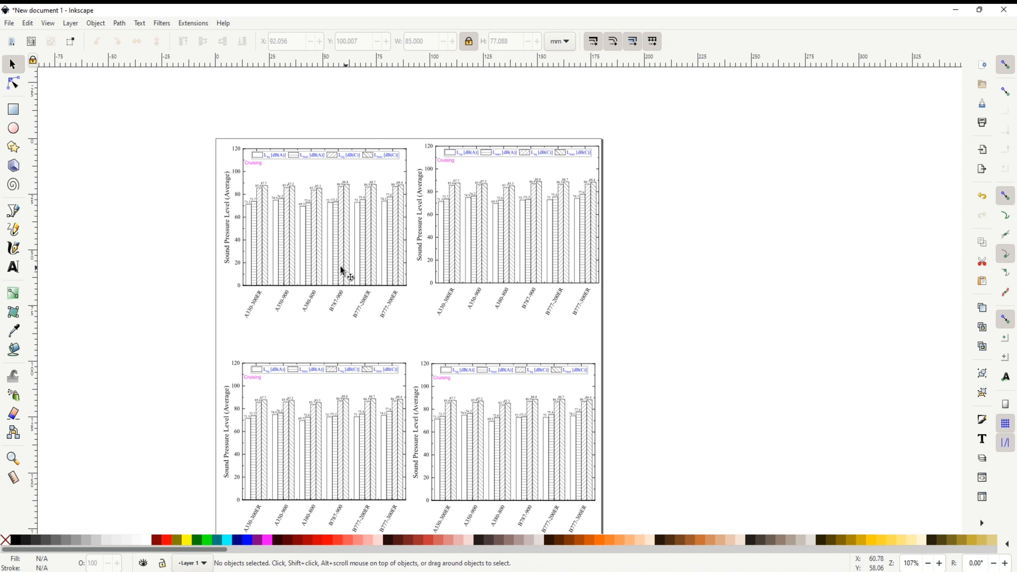
left_click(294, 244)
left_click_drag(294, 245, 296, 284)
left_click(464, 253)
left_click_drag(464, 247, 462, 283)
left_click(663, 307)
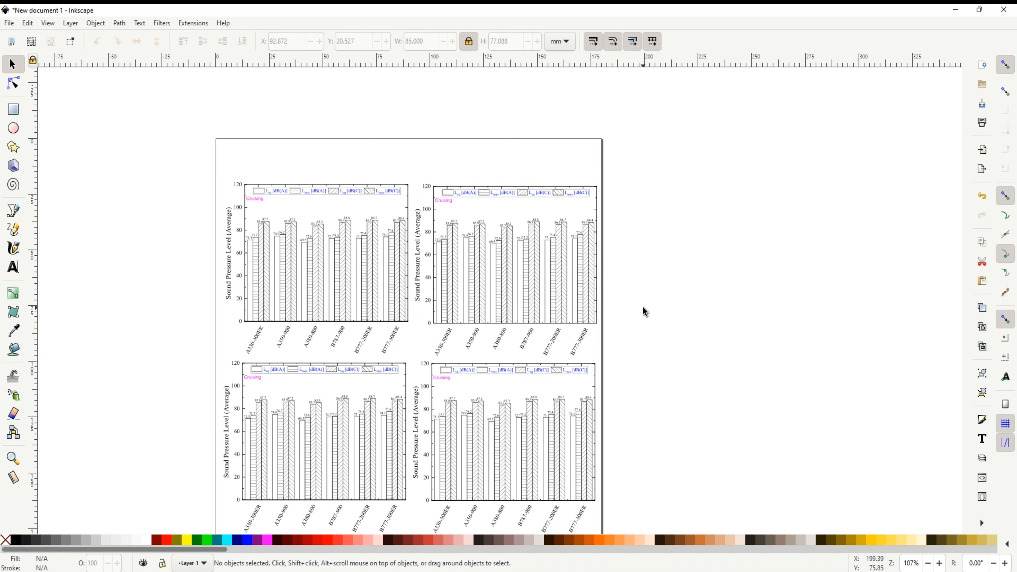
scroll(644, 311, "down", 3)
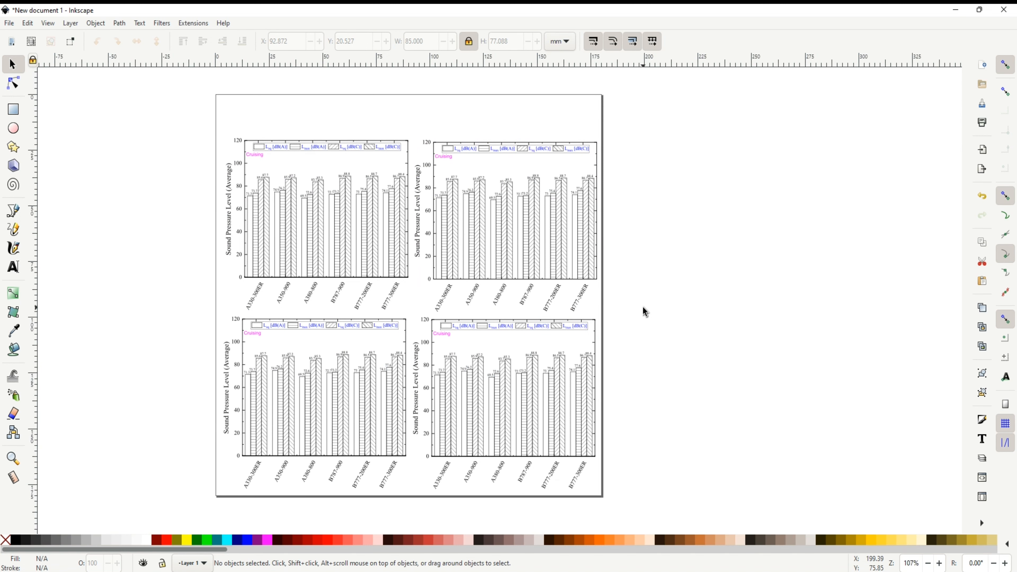
- Set the font size of the word "Sound" in chart (a)'s vertical axis title to 10 pt
left_click(13, 267)
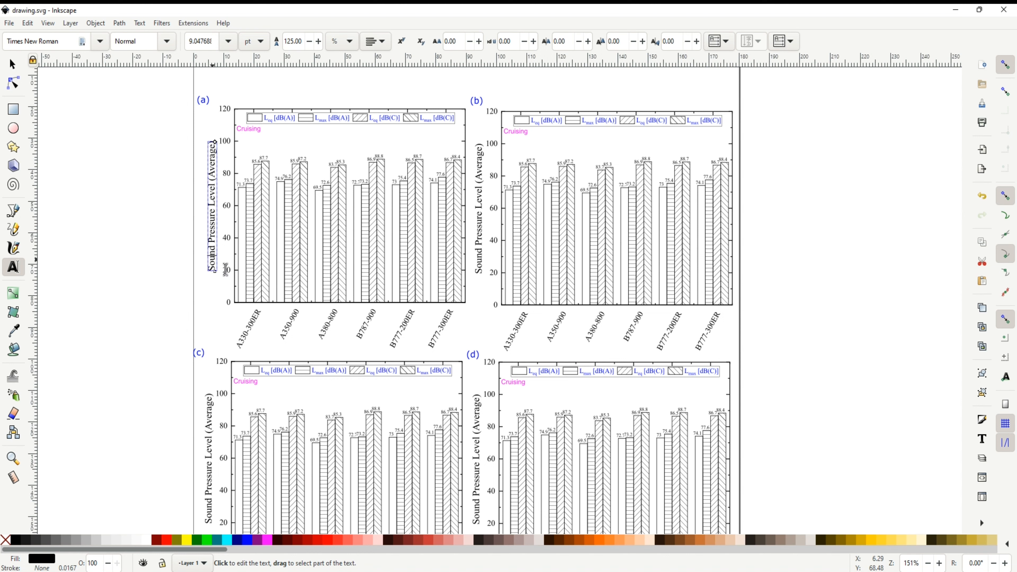
double_click(213, 247)
left_click(228, 41)
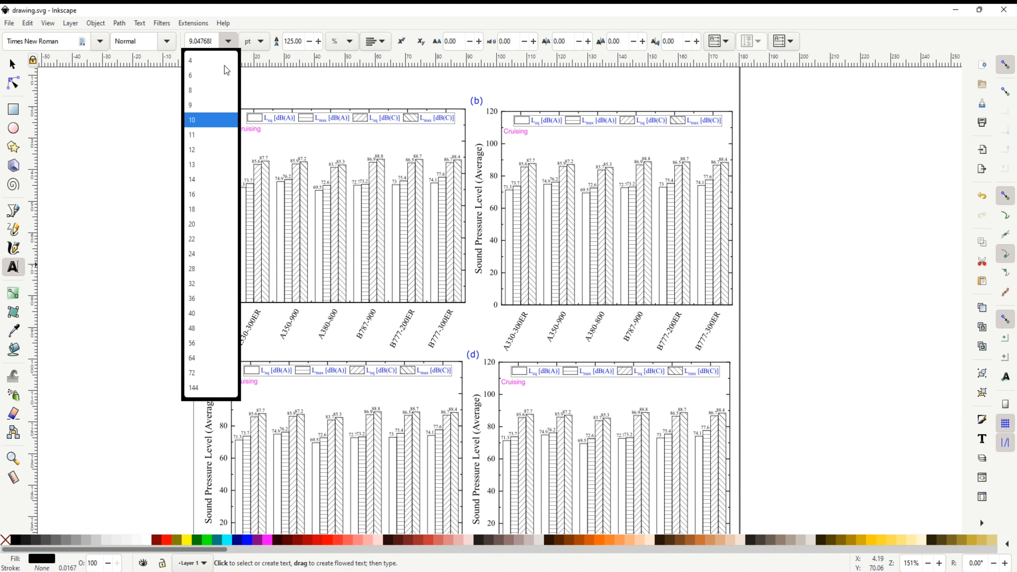
left_click(193, 120)
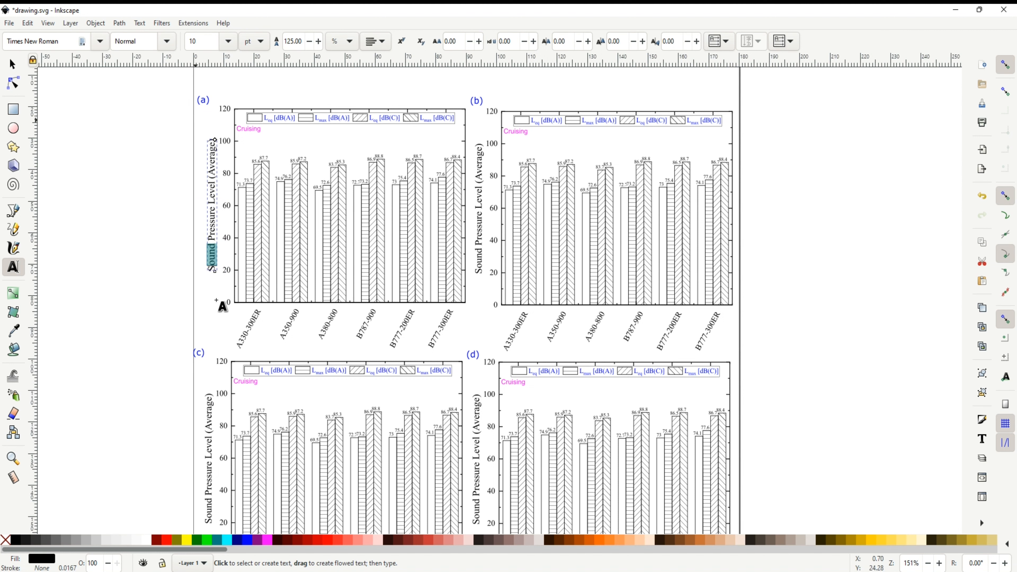
left_click(217, 279)
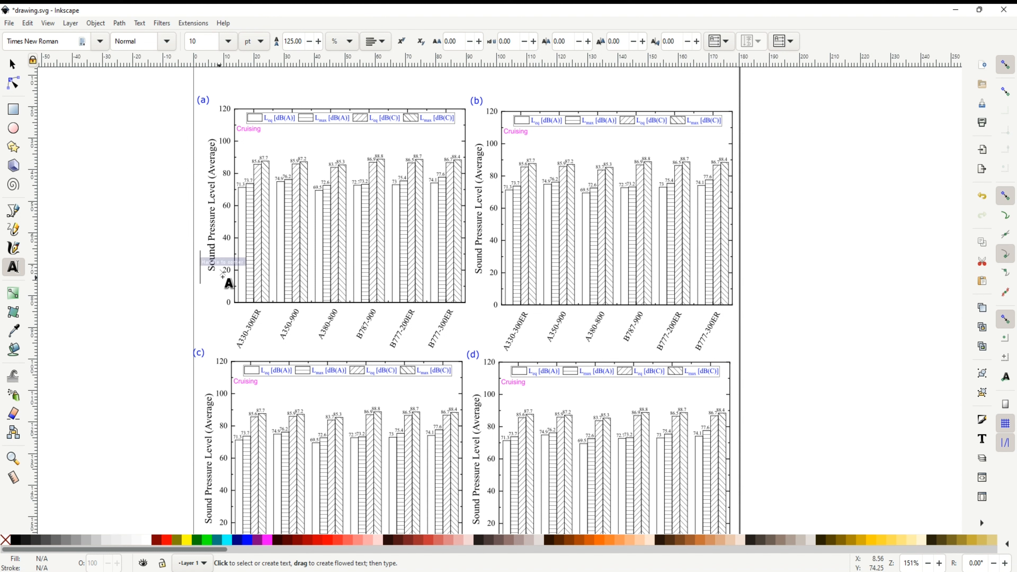
- Nudge the (c) label right to an X position of about 1.6 mm, in line with the (a) label
scroll(223, 275, "down", 3)
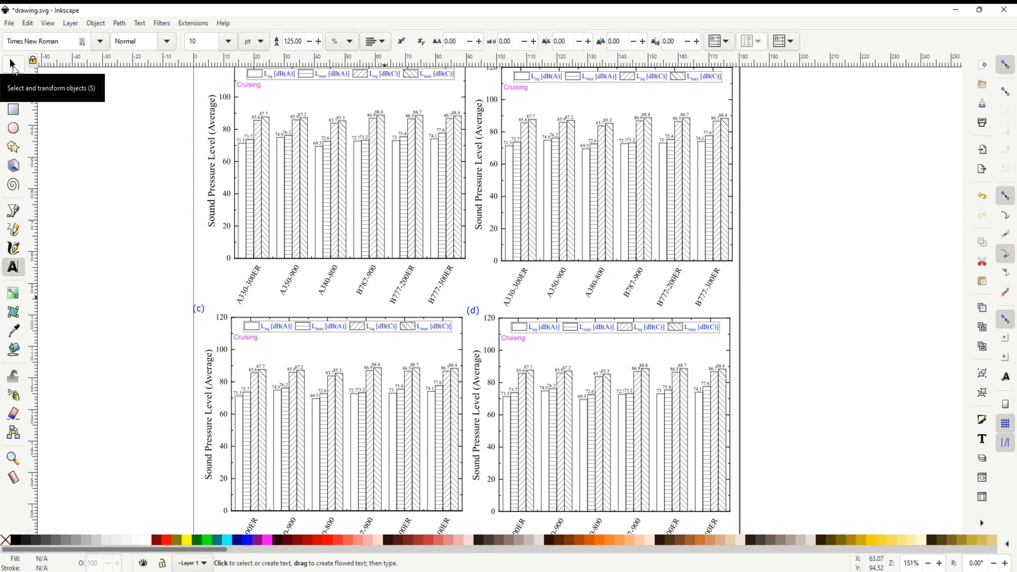
left_click(12, 65)
scroll(288, 334, "up", 5)
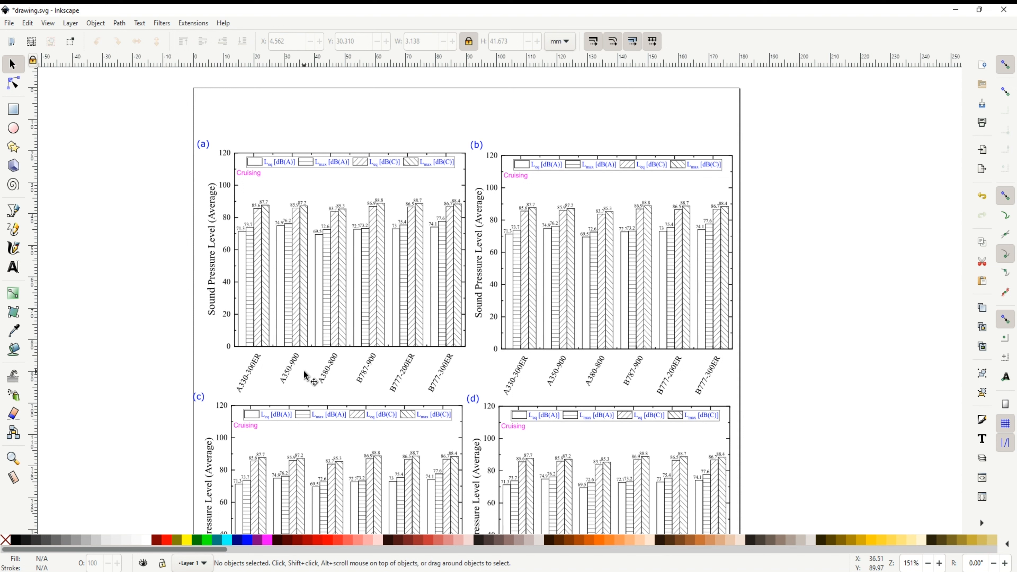
left_click(199, 397)
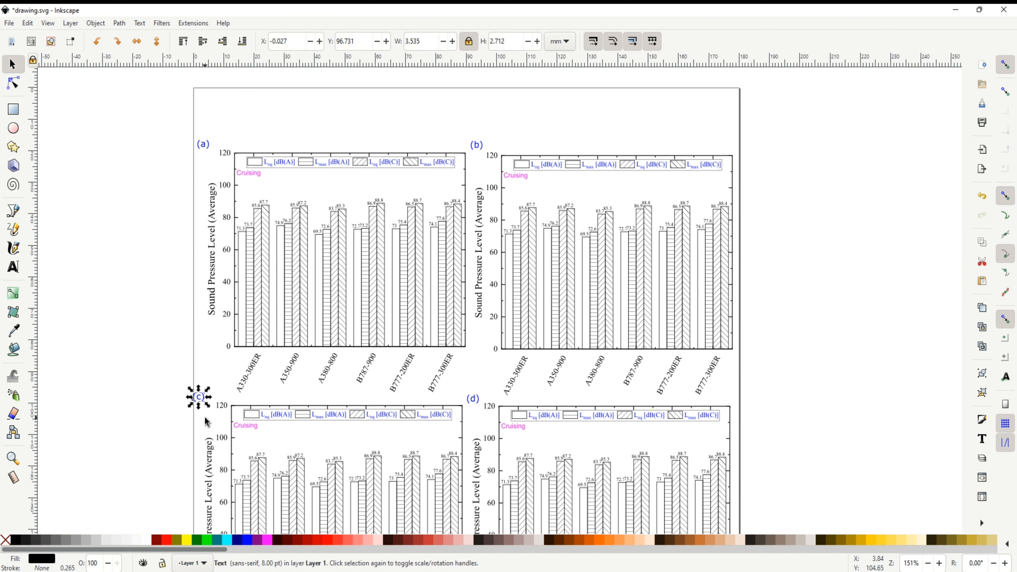
key("Right")
key("Right")
key("Right")
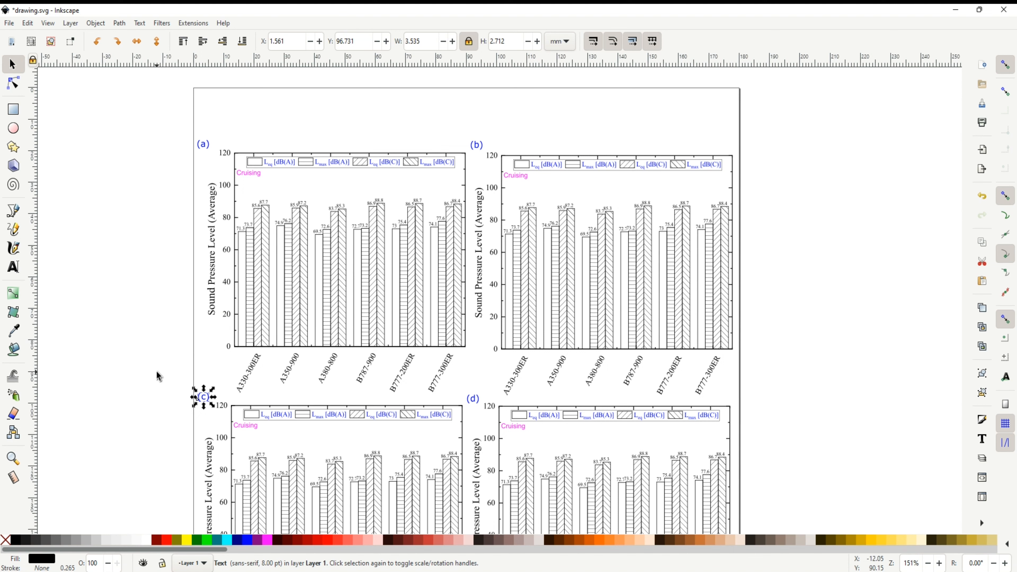
- Group all four charts with their labels and move the group up to about X 0.3 mm, Y 1.8 mm on the page
left_click(147, 384)
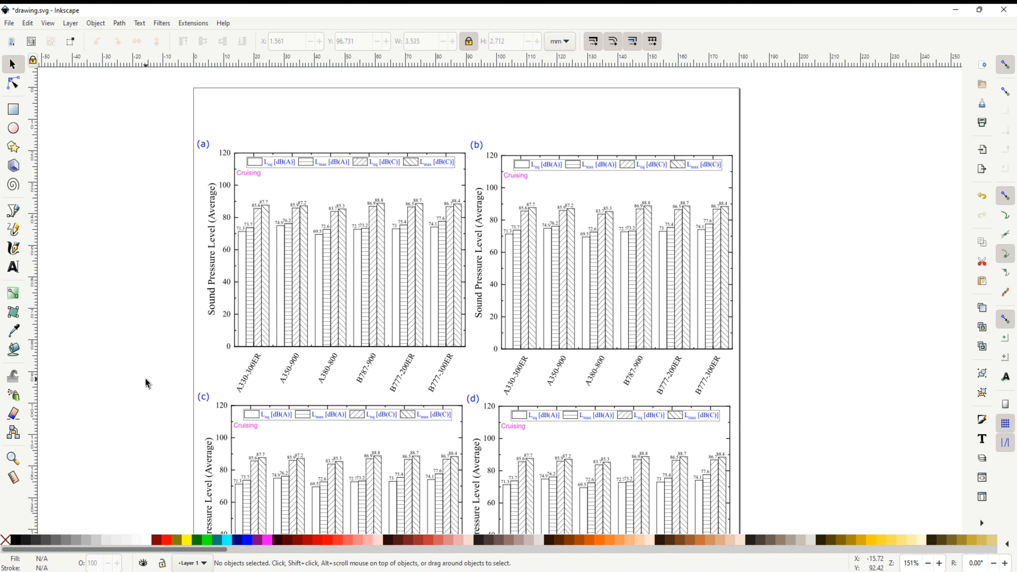
key("ctrl+a")
left_click(96, 22)
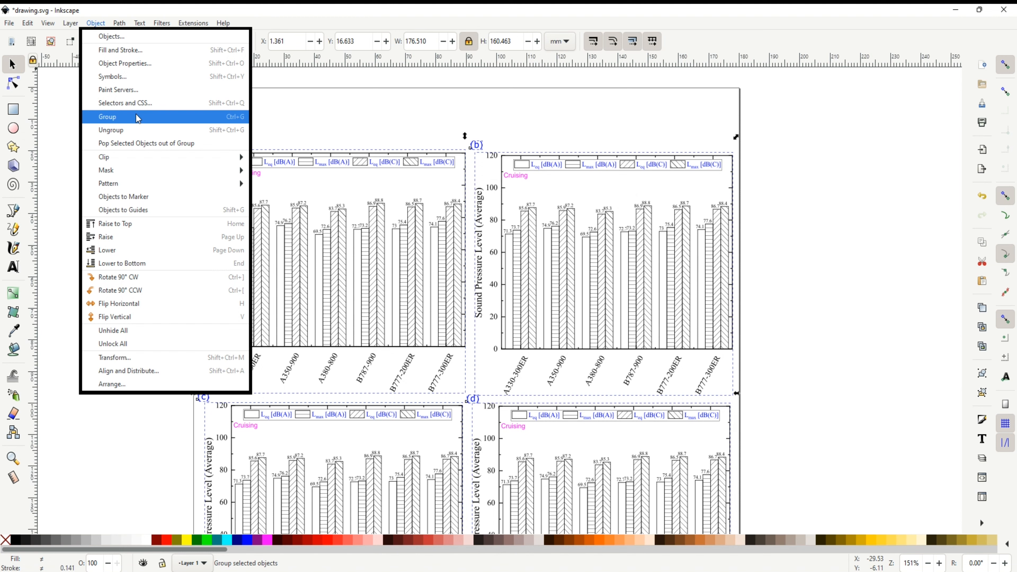
left_click(136, 116)
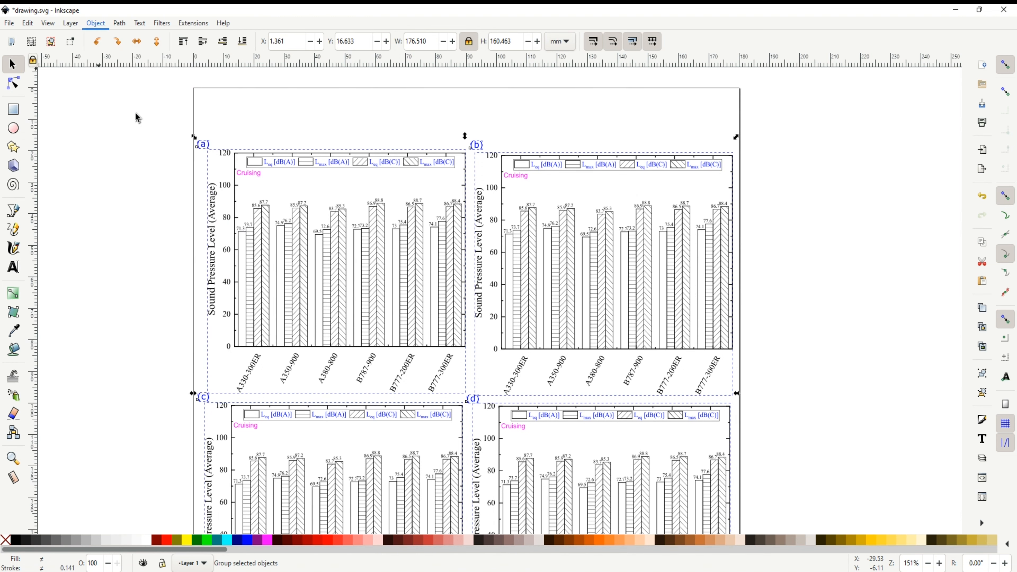
mouse_move(340, 218)
left_mouse_down()
mouse_move(349, 150)
mouse_move(344, 162)
left_mouse_up()
left_click(155, 223)
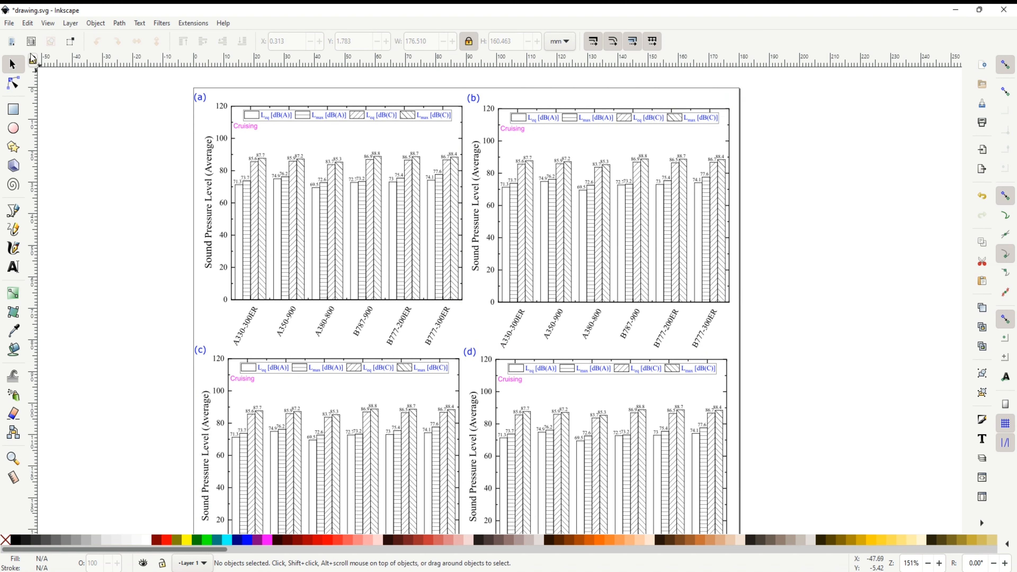
- Export the grouped figure as a PNG image at 600 dpi, using the selection as the export area
left_click(13, 25)
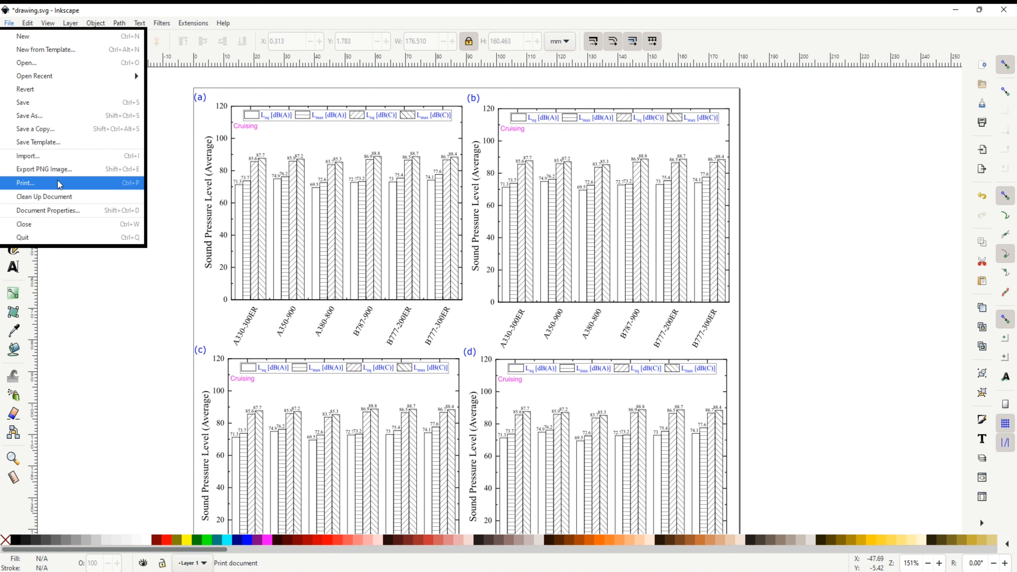
left_click(53, 170)
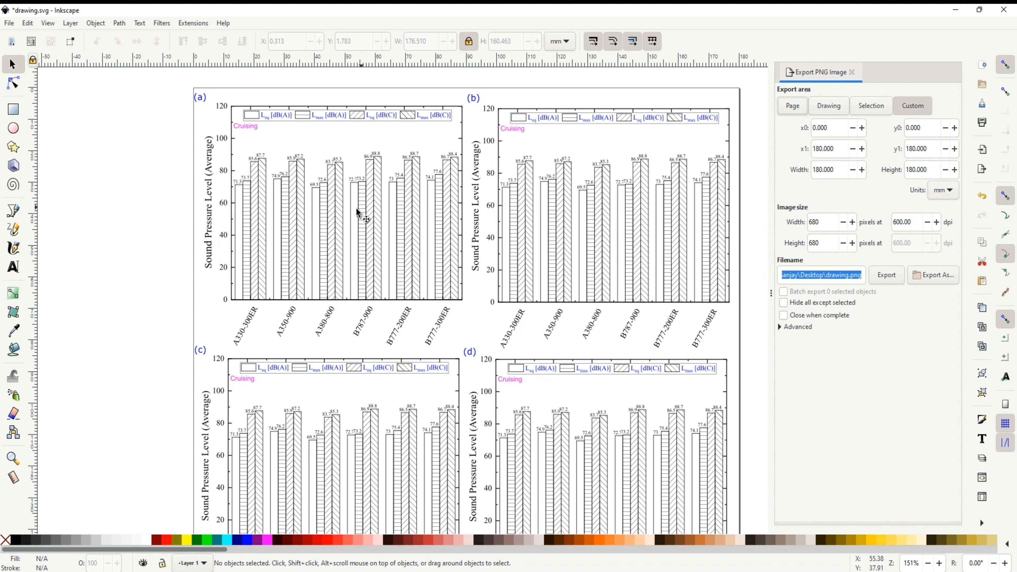
left_click(359, 196)
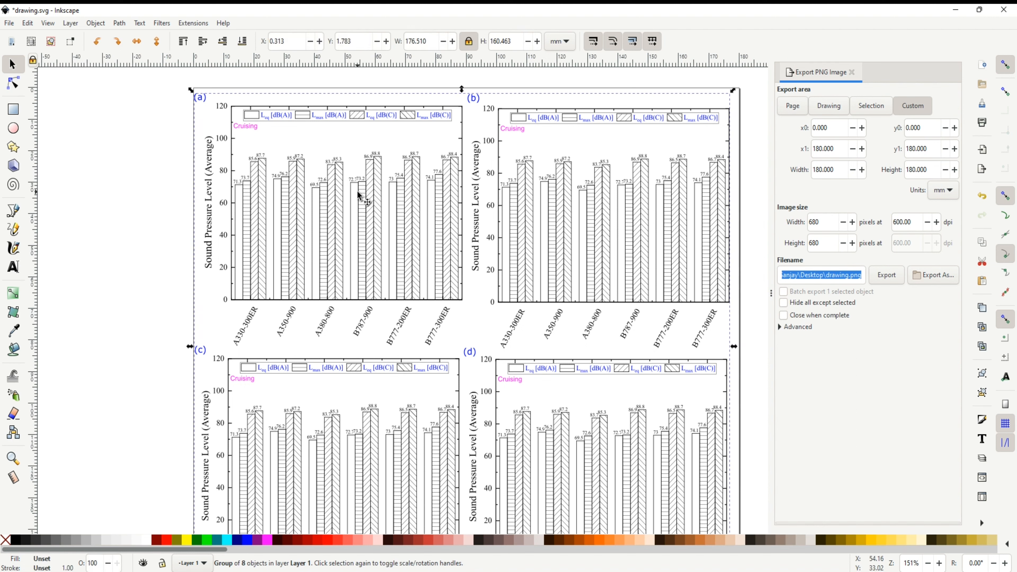
left_click(870, 107)
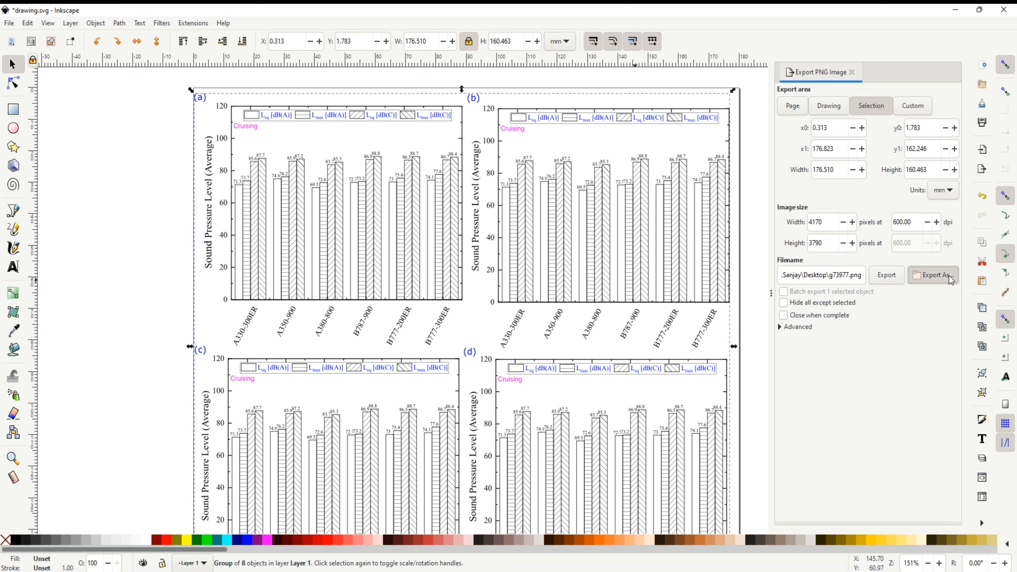
left_click(932, 274)
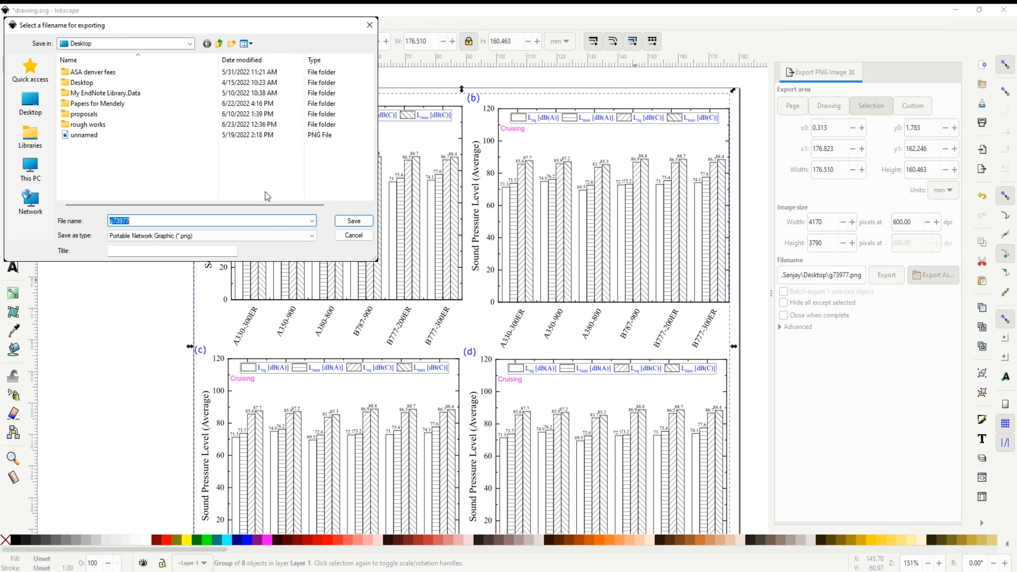
left_click(350, 238)
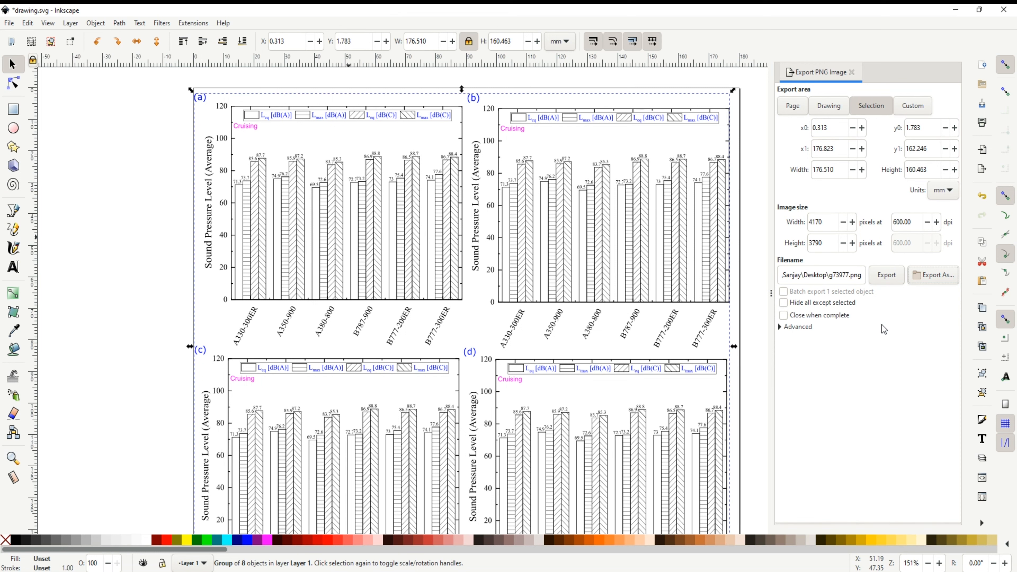
left_click(887, 275)
- Save the figure to the Desktop under the name drawing in Portable Document Format (*.pdf)
left_click(7, 23)
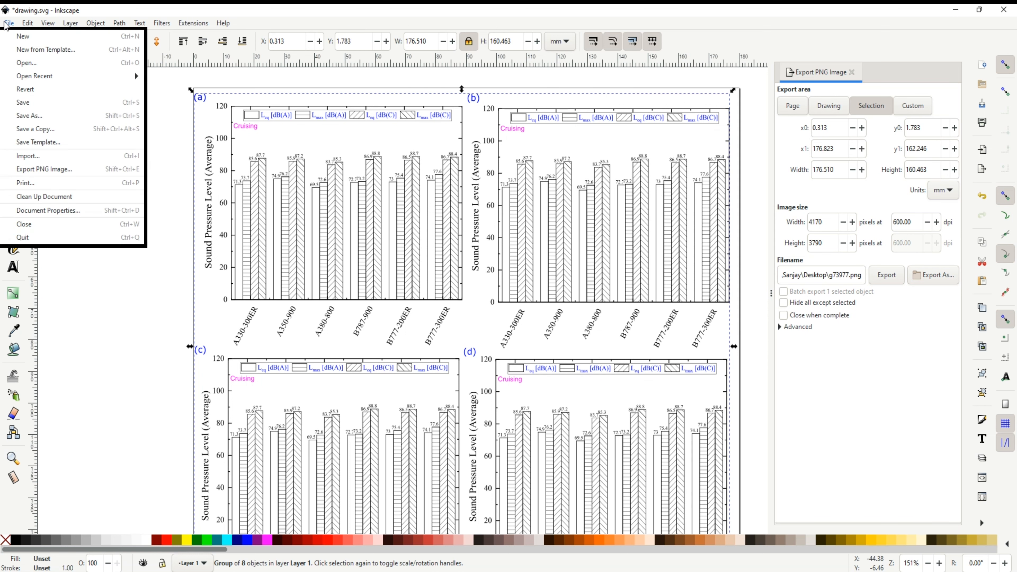
left_click(55, 115)
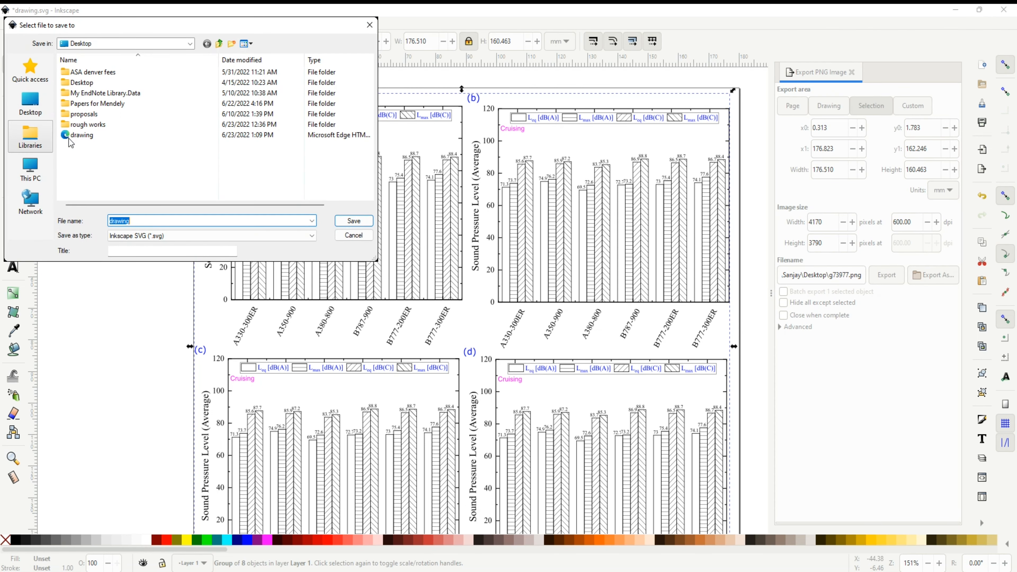
left_click(32, 113)
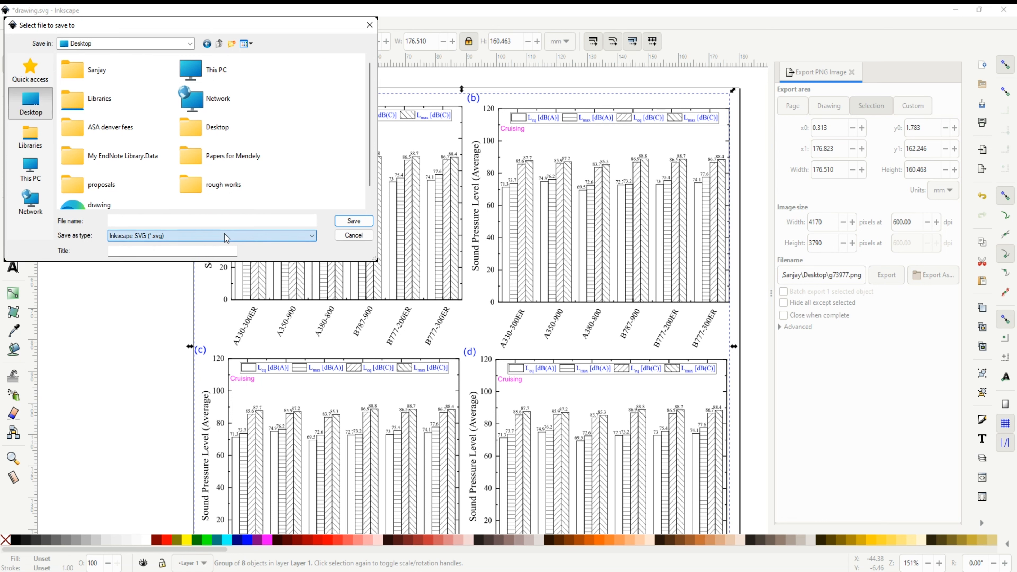
key("Down")
key("Down")
key("Down")
key("Down")
key("Down")
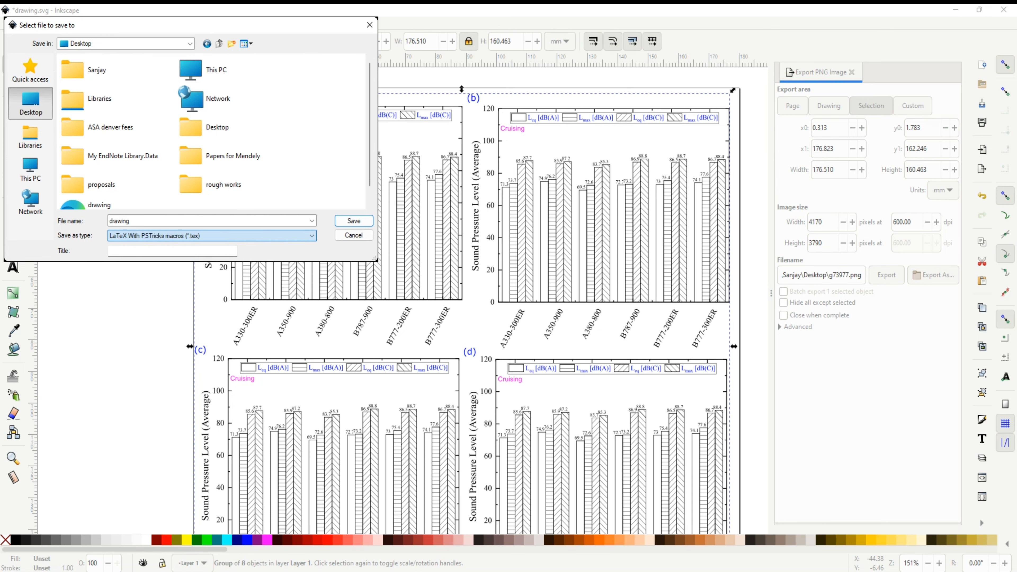
key("Up")
key("Up")
key("Up")
key("Up")
key("Up")
key("Down")
key("Down")
key("Down")
key("Down")
key("Down")
key("Down")
key("Down")
key("Down")
key("Down")
key("Down")
key("Down")
key("Down")
key("Down")
key("Down")
key("Down")
key("Down")
key("Up")
left_click(165, 382)
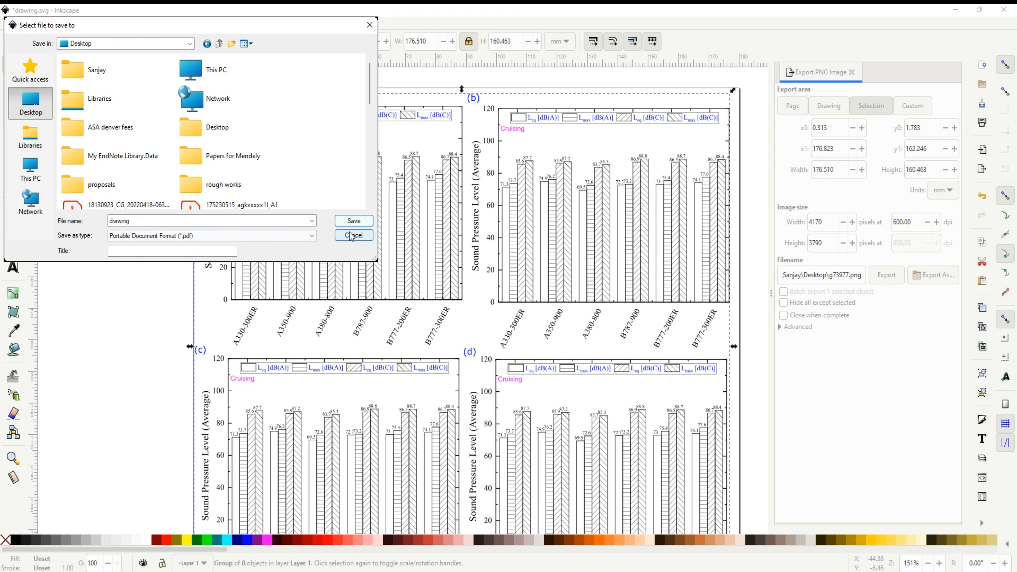
left_click(354, 221)
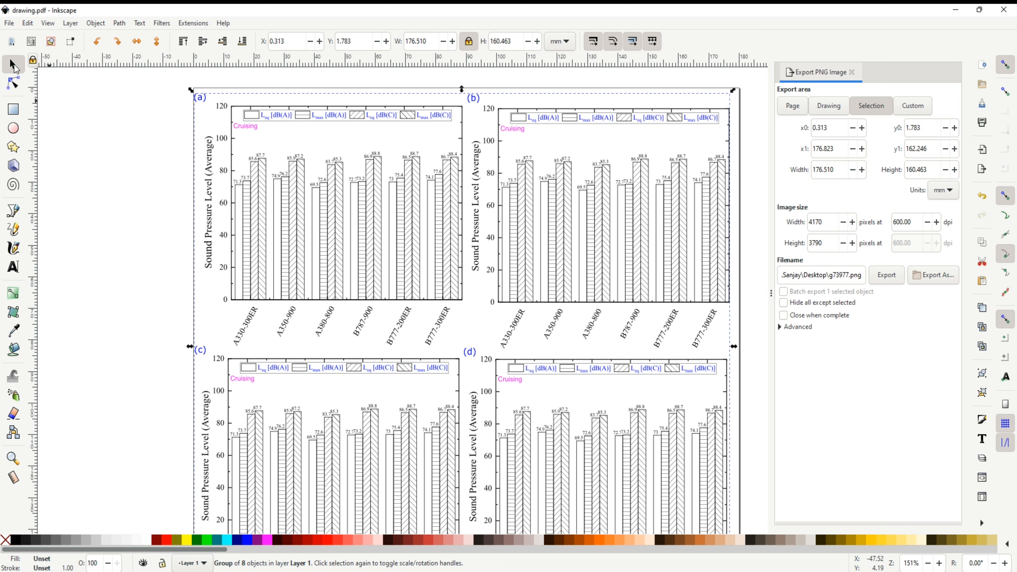
- Look through the other file formats offered for saving, such as AutoCAD DXF R12 and Flash XML Graphics, and leave without saving
left_click(9, 23)
left_click(60, 134)
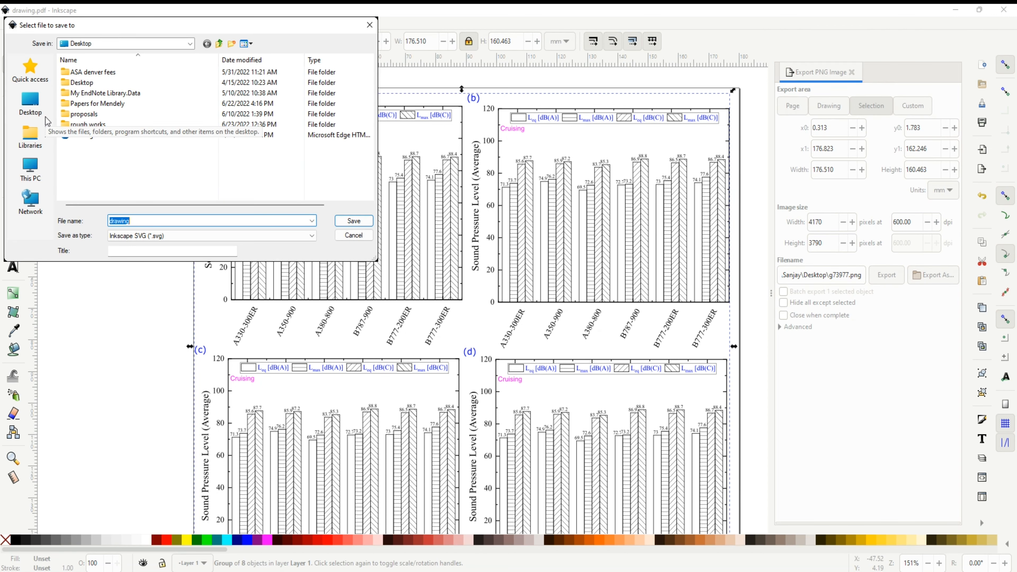
left_click(163, 234)
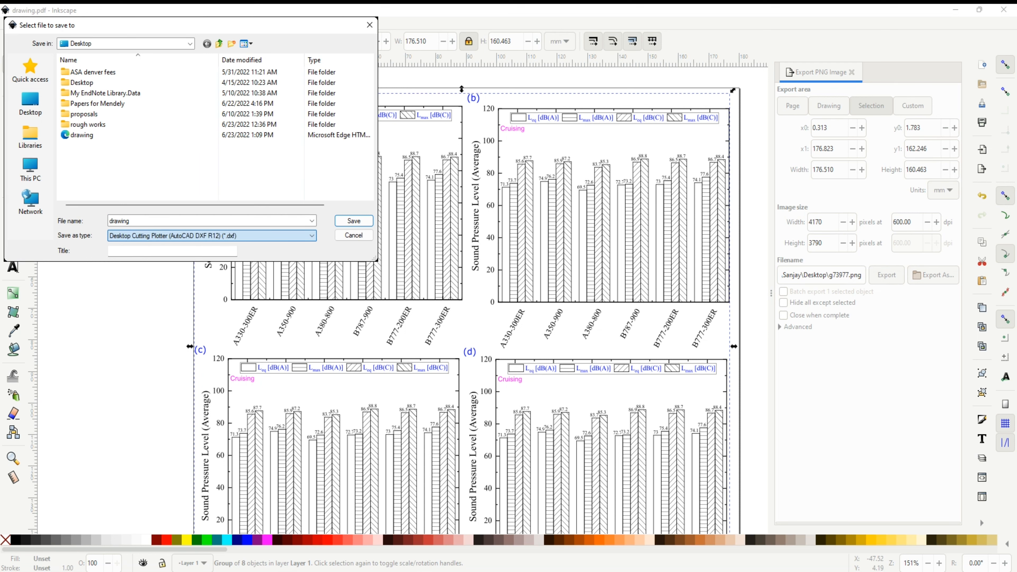
key("Down")
key("Down")
key("Down")
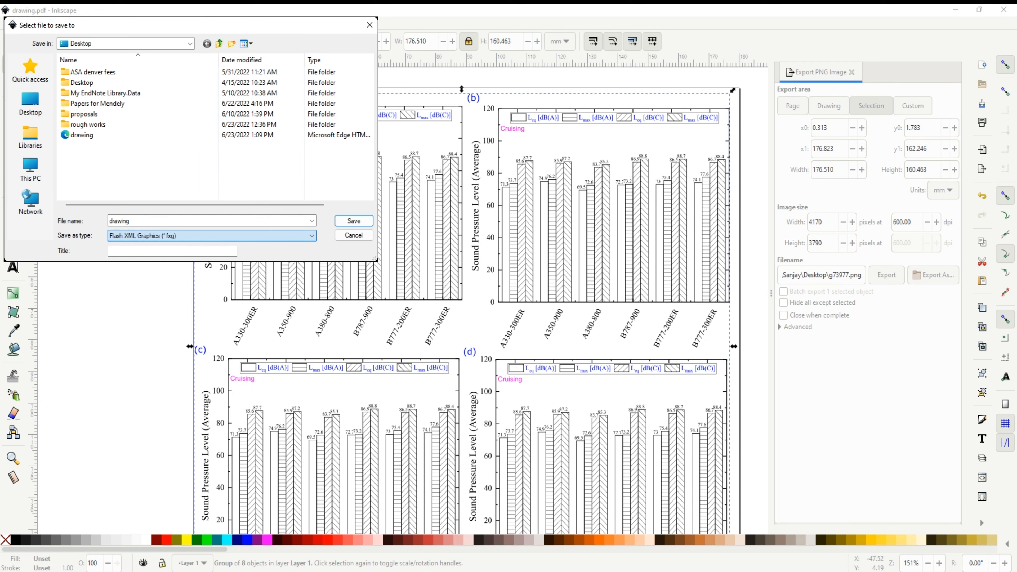
key("Up")
key("Down")
key("Down")
key("Down")
key("Down")
scroll(212, 236, "down", 4)
scroll(211, 235, "up", 20)
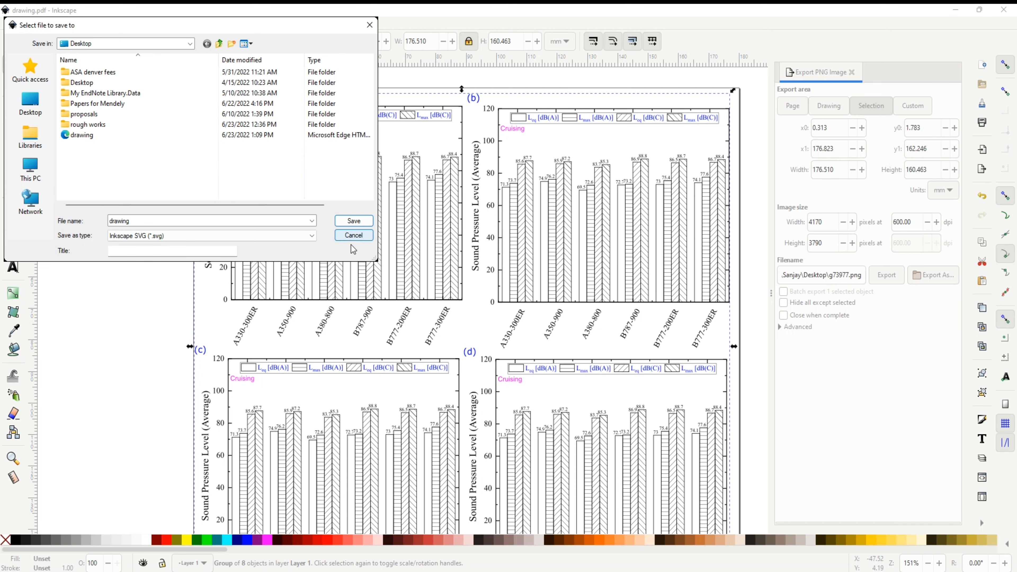
left_click(353, 236)
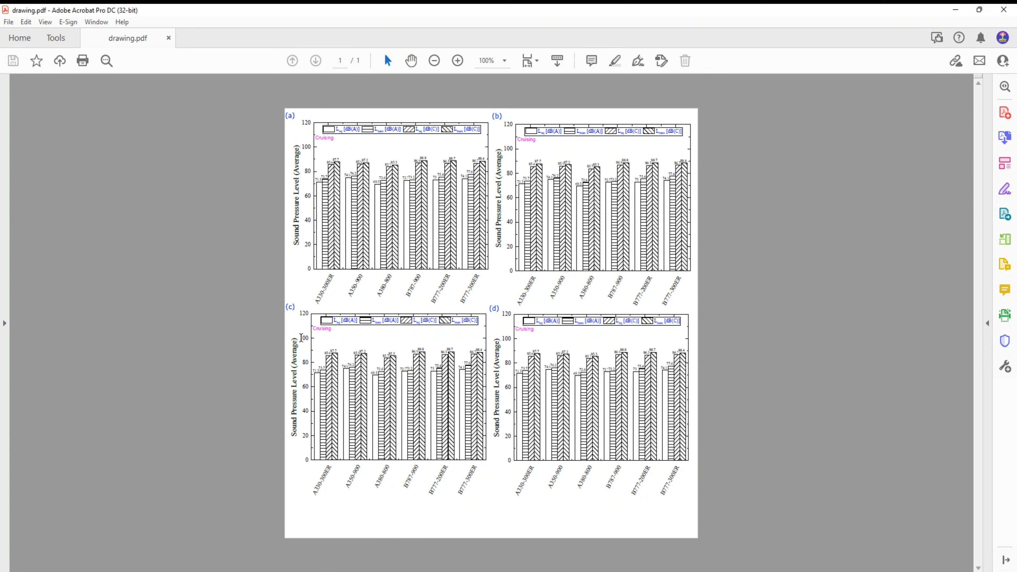
- Switch to drawing.pdf in Adobe Acrobat and examine the sharpness of the charts' lines, axis labels and legends at high magnification
scroll(374, 268, "up", 7)
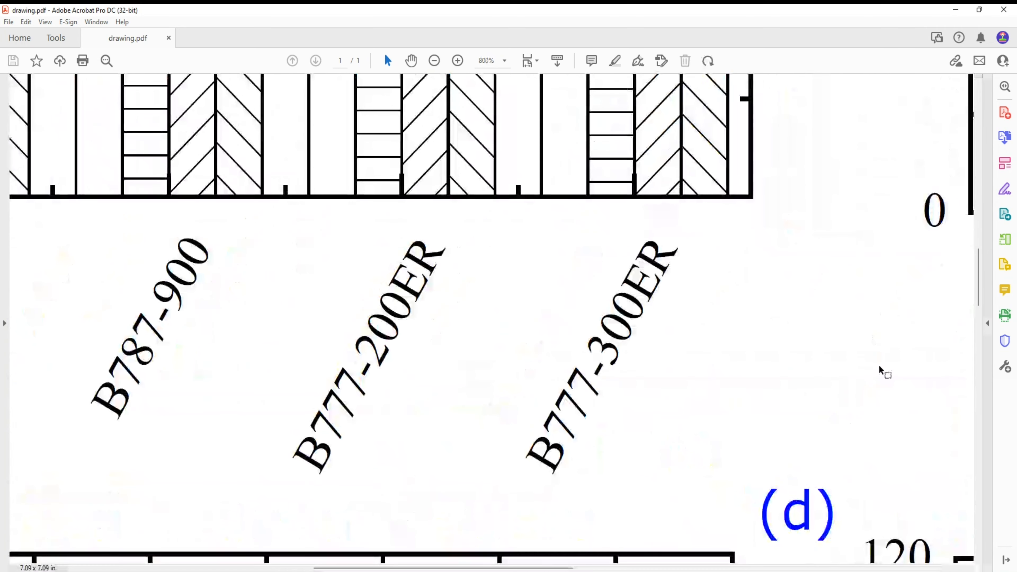
left_click_drag(980, 273, 977, 325)
scroll(529, 338, "up", 2)
scroll(529, 338, "down", 6)
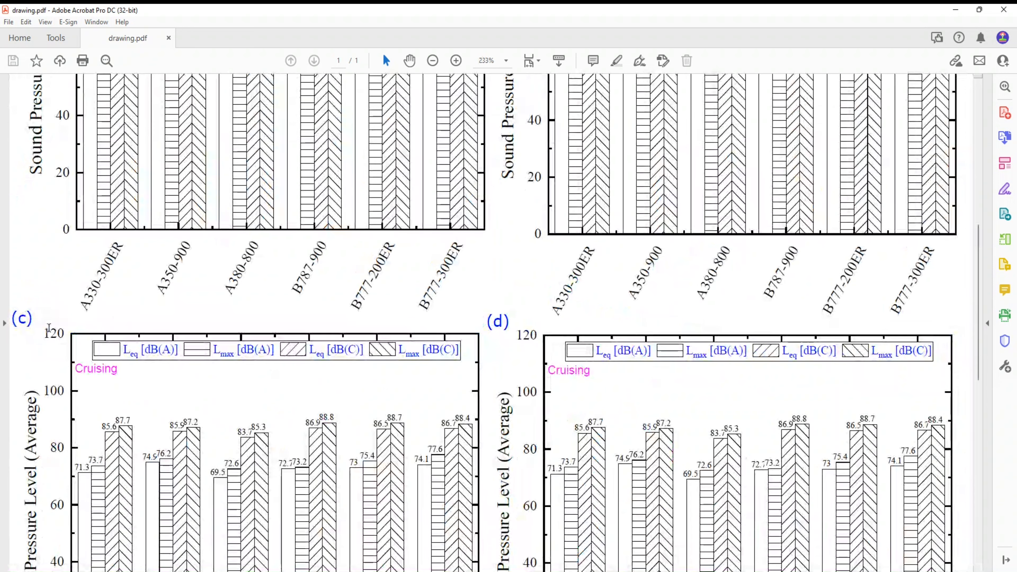
scroll(326, 367, "up", 5)
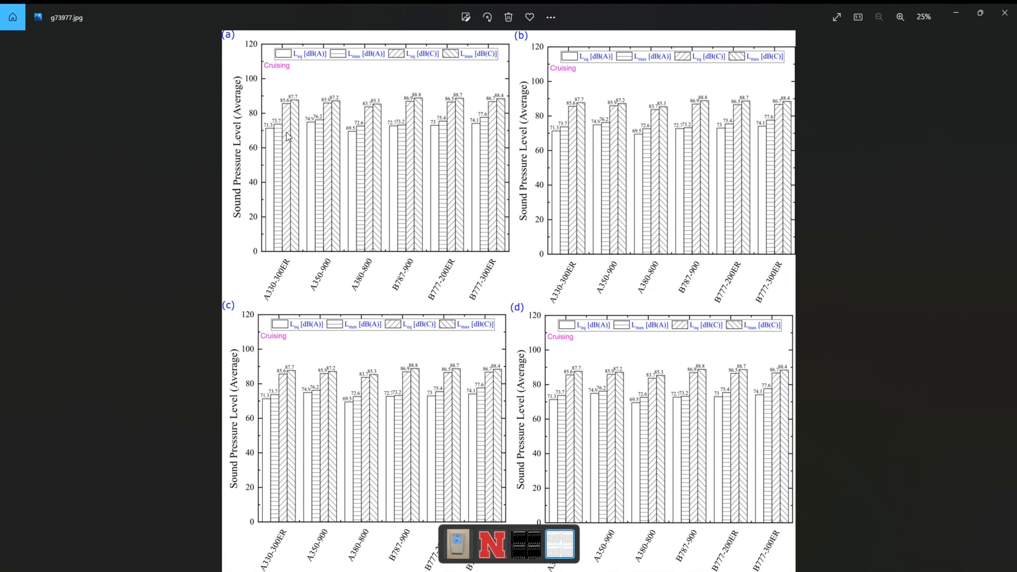
- Switch to g73977.jpg in the image viewer and examine the axis labels, chart legend and bar values close up for sharpness
scroll(292, 161, "up", 3)
scroll(385, 409, "up", 5)
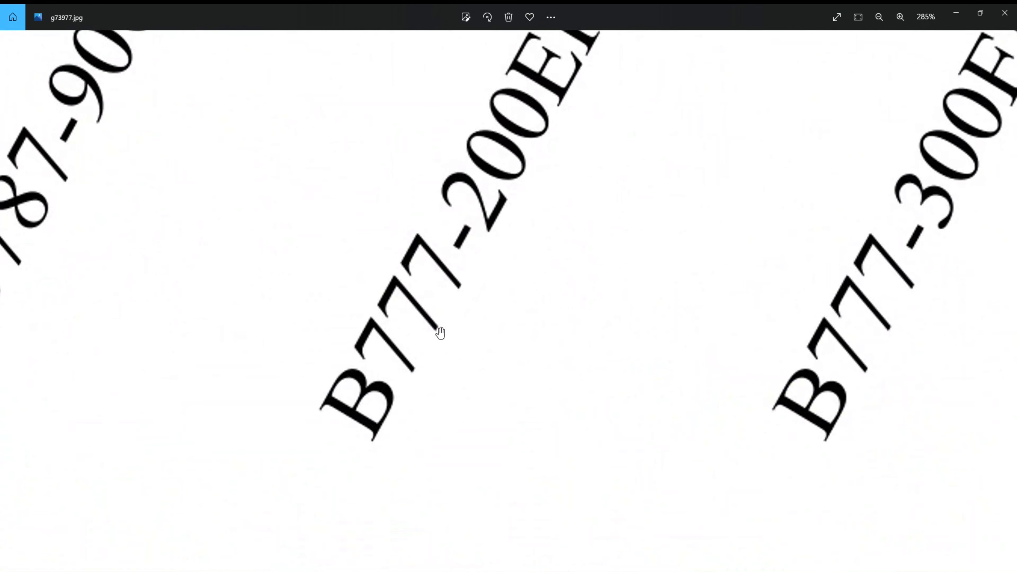
scroll(440, 332, "up", 1)
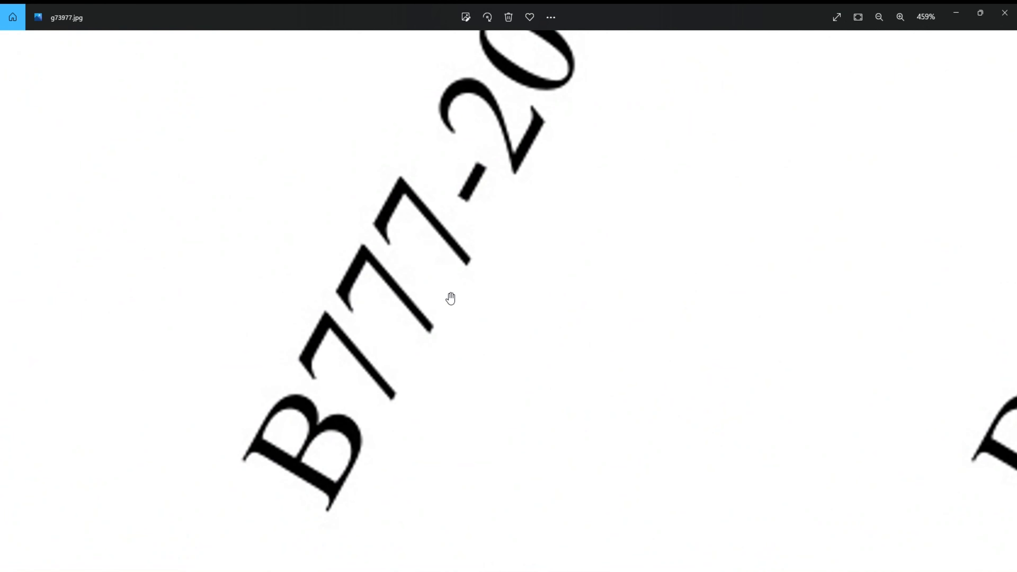
scroll(451, 295, "down", 3)
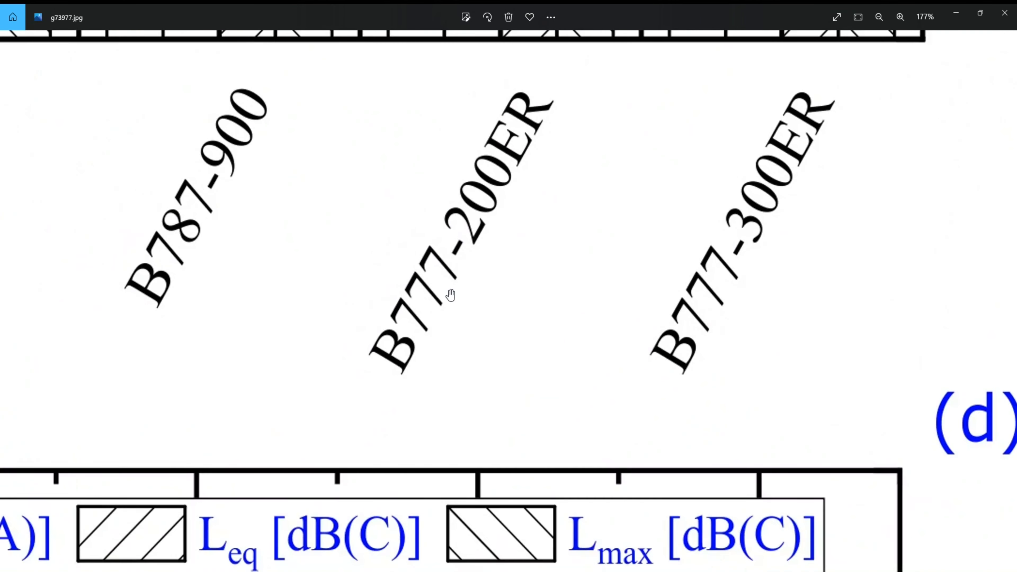
left_click_drag(420, 504, 456, 225)
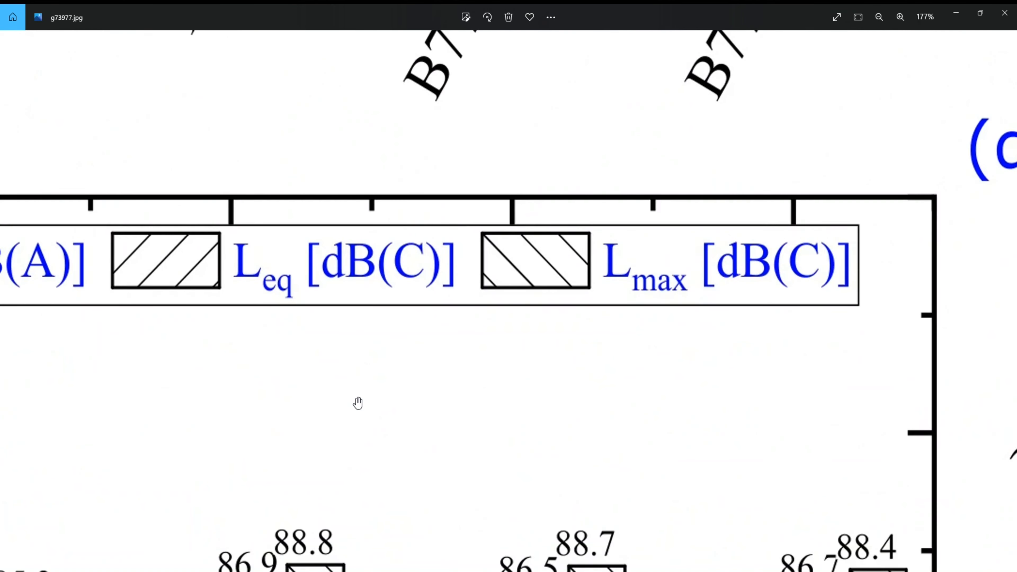
left_click_drag(357, 404, 385, 341)
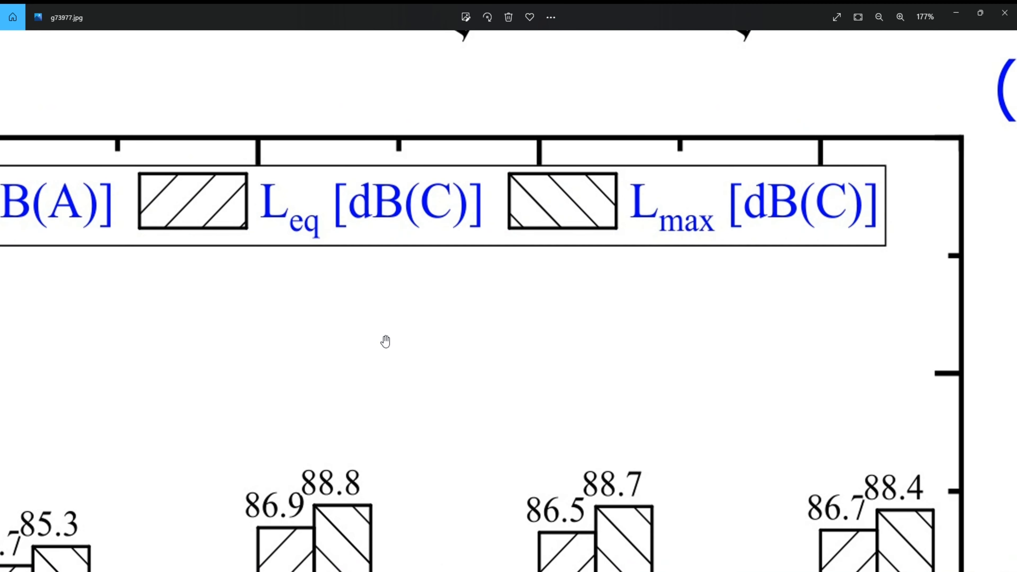